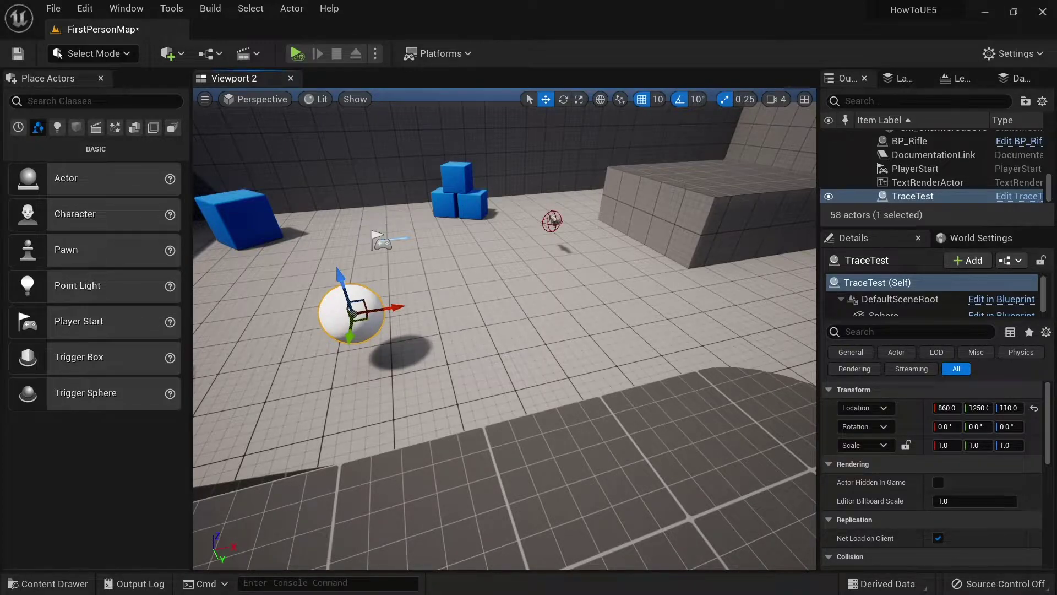
Move the uppermost cube of the nearby blue stack across to the far side of the white sphere and drop it onto the floor.
{"action": "right_click_drag", "start_coordinate": [466, 329], "coordinate": [524, 314]}
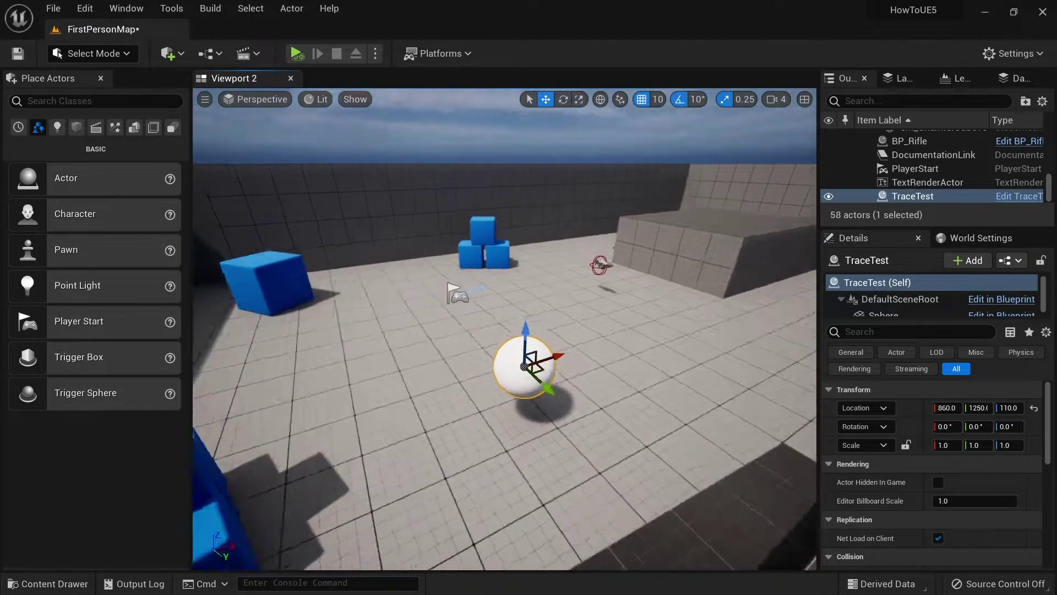
{"action": "right_click_drag", "start_coordinate": [440, 352], "coordinate": [408, 365]}
{"action": "left_click", "coordinate": [221, 304]}
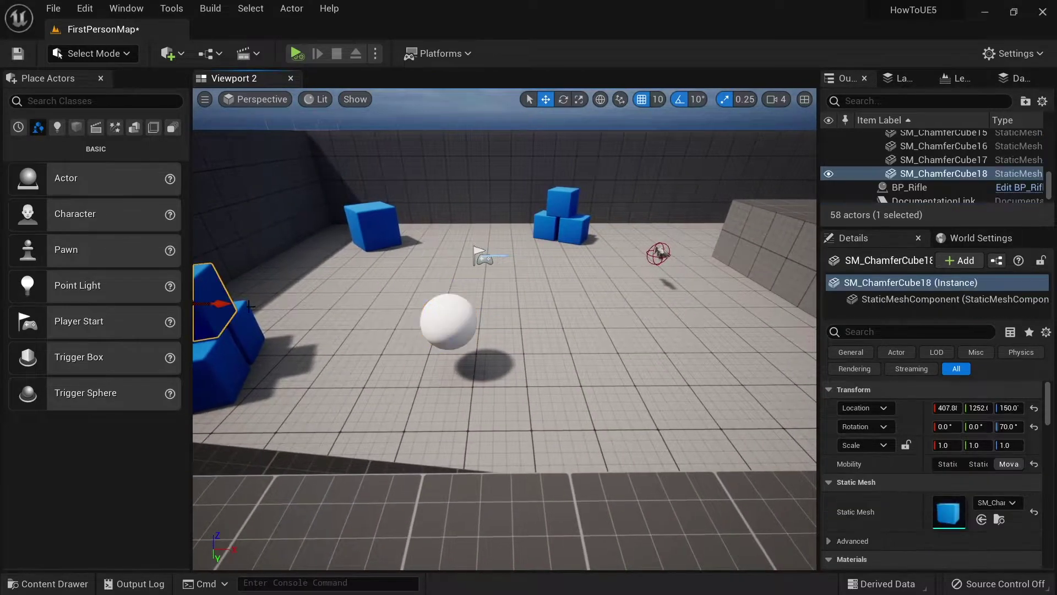
{"action": "left_click_drag", "start_coordinate": [220, 304], "coordinate": [763, 300]}
{"action": "key", "text": "End"}
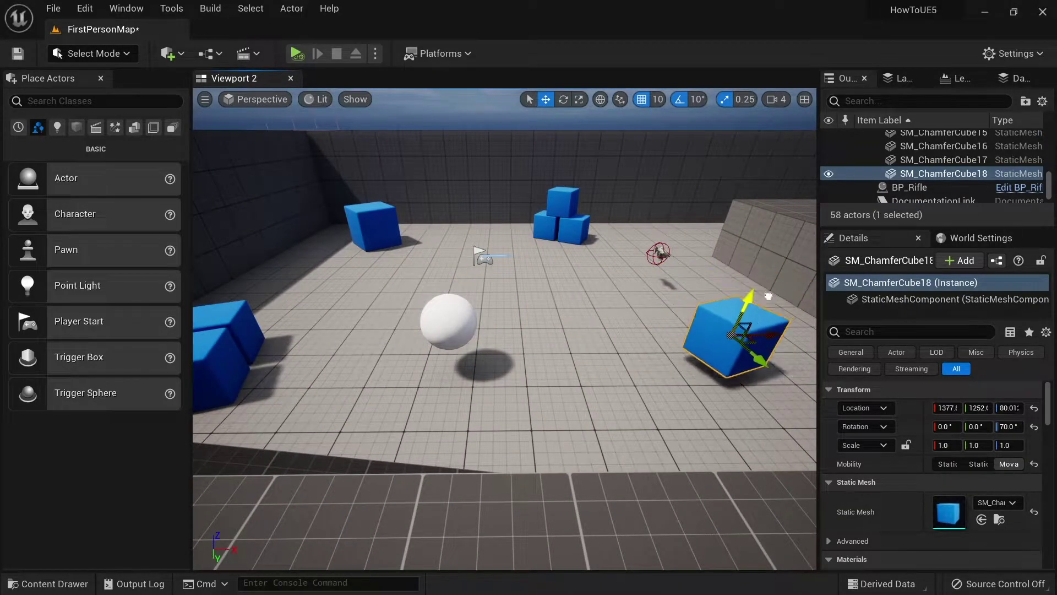
Scale up the relocated blue cube uniformly and restore the move tool.
{"action": "key", "text": "r"}
{"action": "left_click_drag", "start_coordinate": [732, 335], "coordinate": [756, 278]}
{"action": "key", "text": "w"}
{"action": "right_click_drag", "start_coordinate": [756, 278], "coordinate": [1030, 448]}
Expand the enlarged cube's collision presets and examine its responses to the Visibility and Camera trace channels.
{"action": "scroll", "coordinate": [944, 457], "scroll_direction": "down", "scroll_amount": 10}
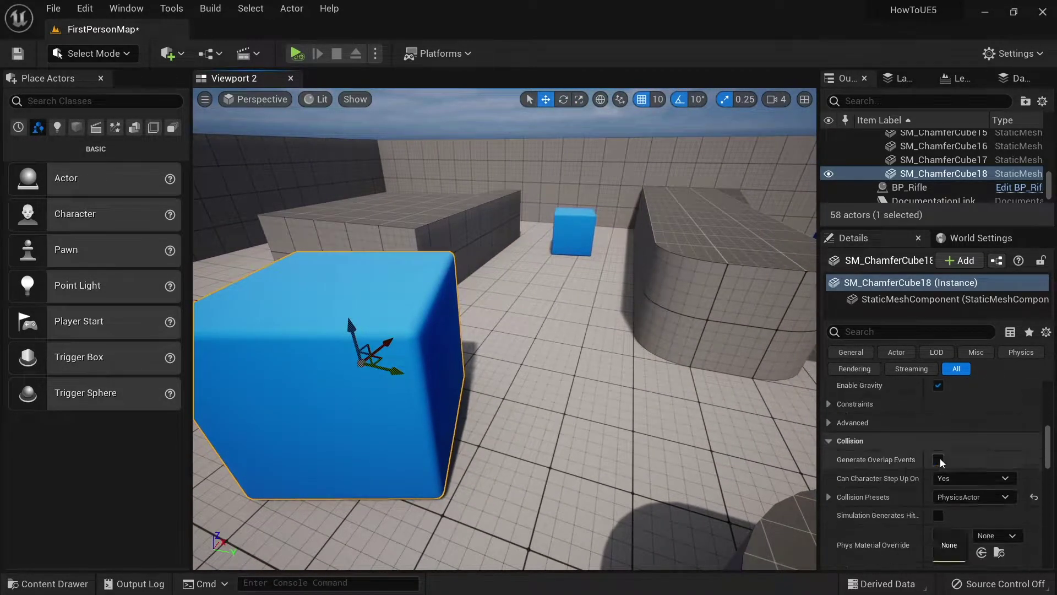
{"action": "scroll", "coordinate": [940, 458], "scroll_direction": "down", "scroll_amount": 2}
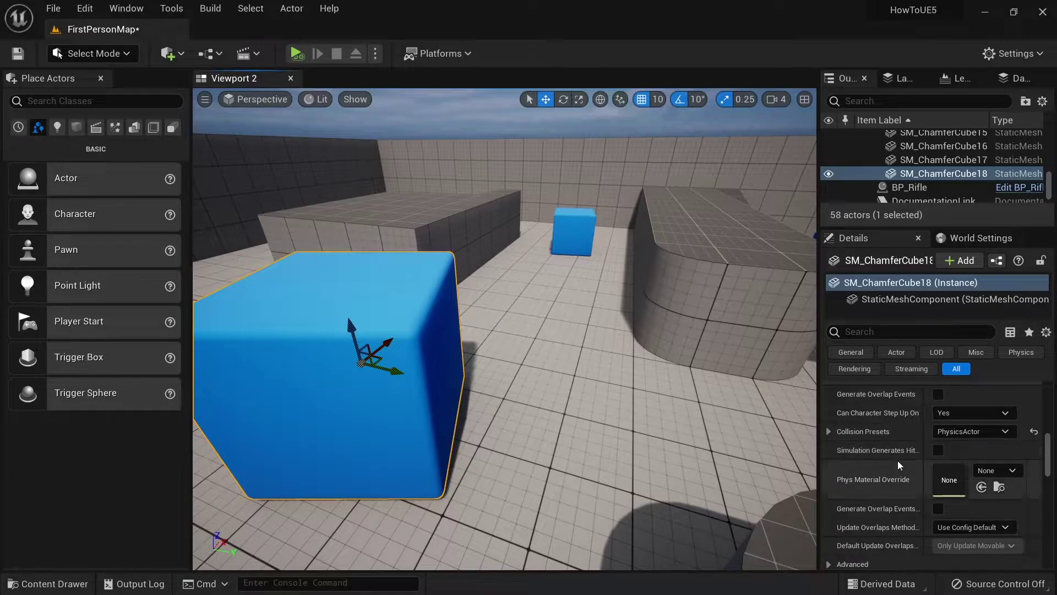
{"action": "left_click", "coordinate": [827, 431]}
{"action": "scroll", "coordinate": [836, 438], "scroll_direction": "down", "scroll_amount": 4}
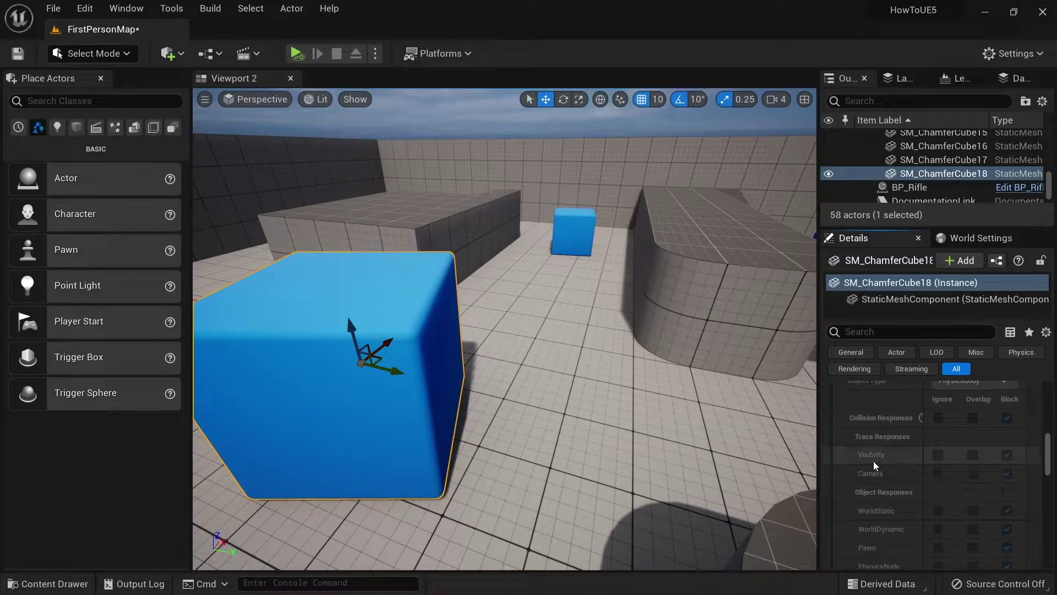
{"action": "right_click_drag", "start_coordinate": [529, 429], "coordinate": [269, 390]}
{"action": "key", "text": "f"}
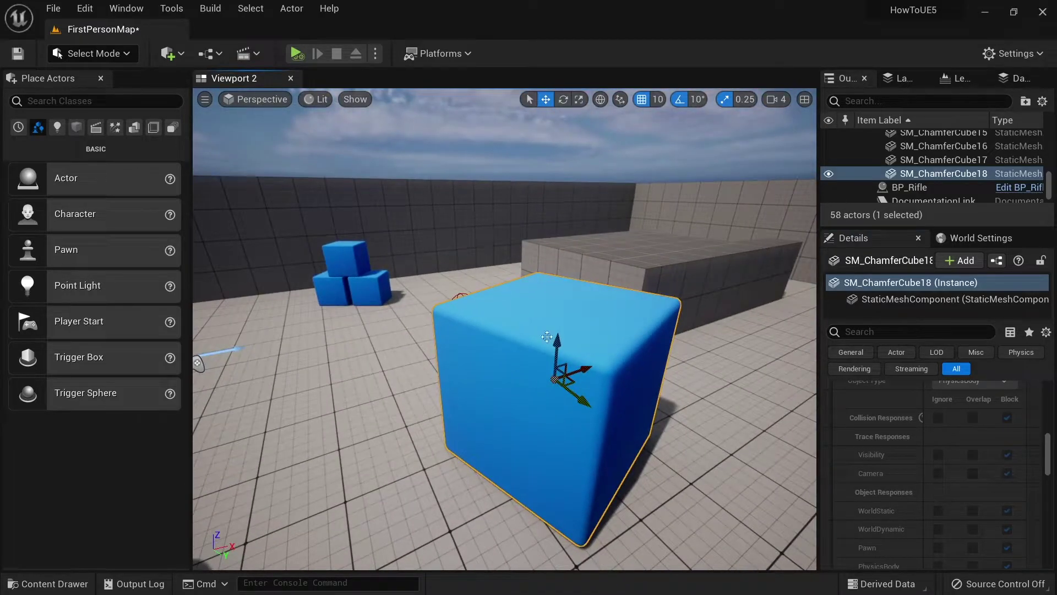
Simulate the level, examine from several angles how the sphere's line trace meets the enlarged cube, and stop the simulation.
{"action": "left_click", "coordinate": [297, 53]}
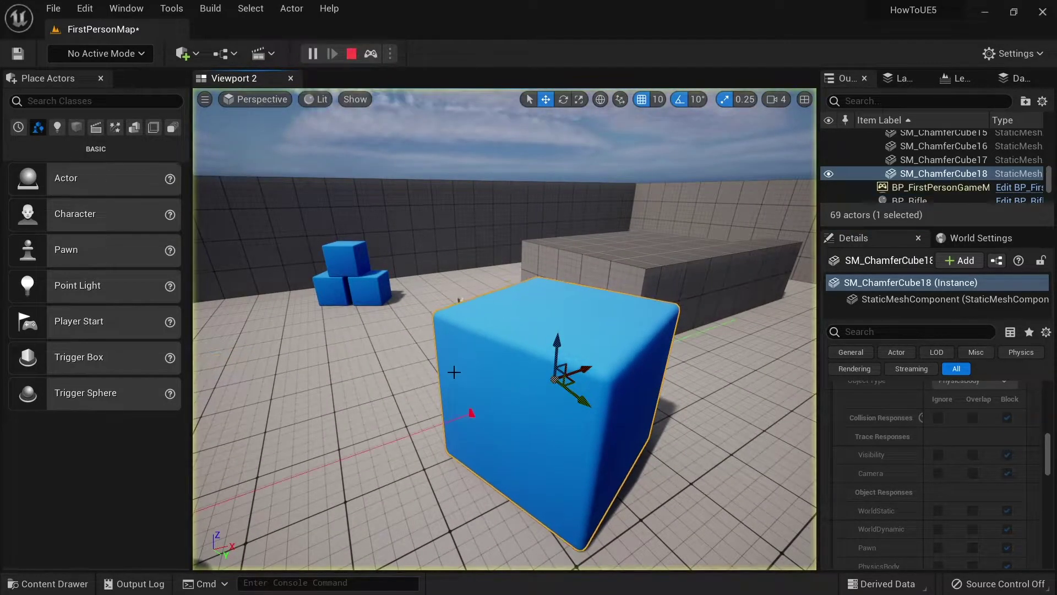
{"action": "right_click_drag", "start_coordinate": [393, 366], "coordinate": [354, 403]}
{"action": "right_click_drag", "start_coordinate": [535, 349], "coordinate": [578, 303]}
{"action": "right_click_drag", "start_coordinate": [469, 338], "coordinate": [468, 327]}
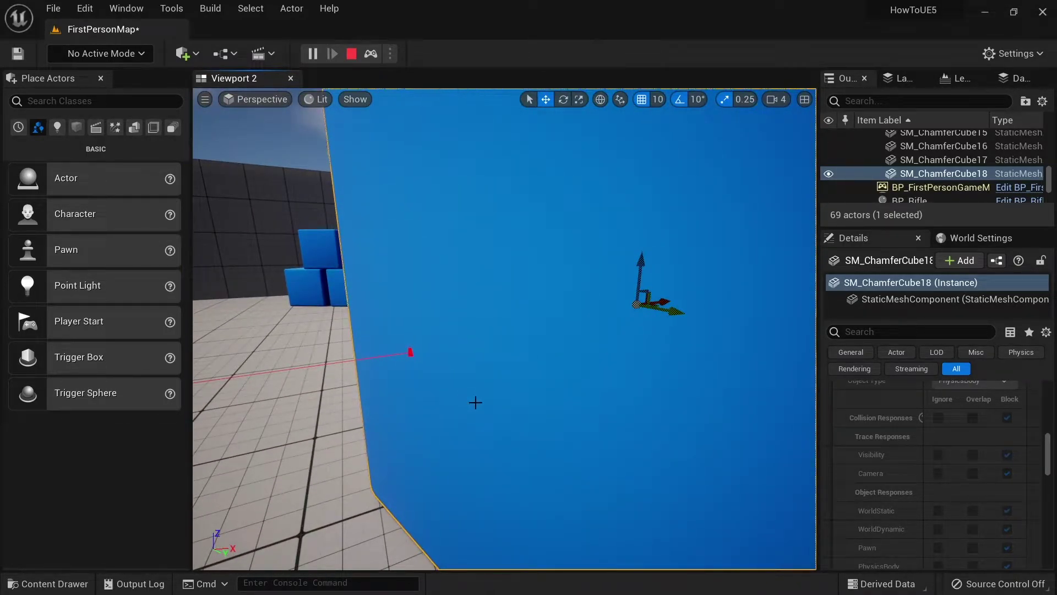
{"action": "key", "text": "s"}
{"action": "right_click_drag", "start_coordinate": [517, 425], "coordinate": [448, 422]}
{"action": "key", "text": "w"}
{"action": "key", "text": "s"}
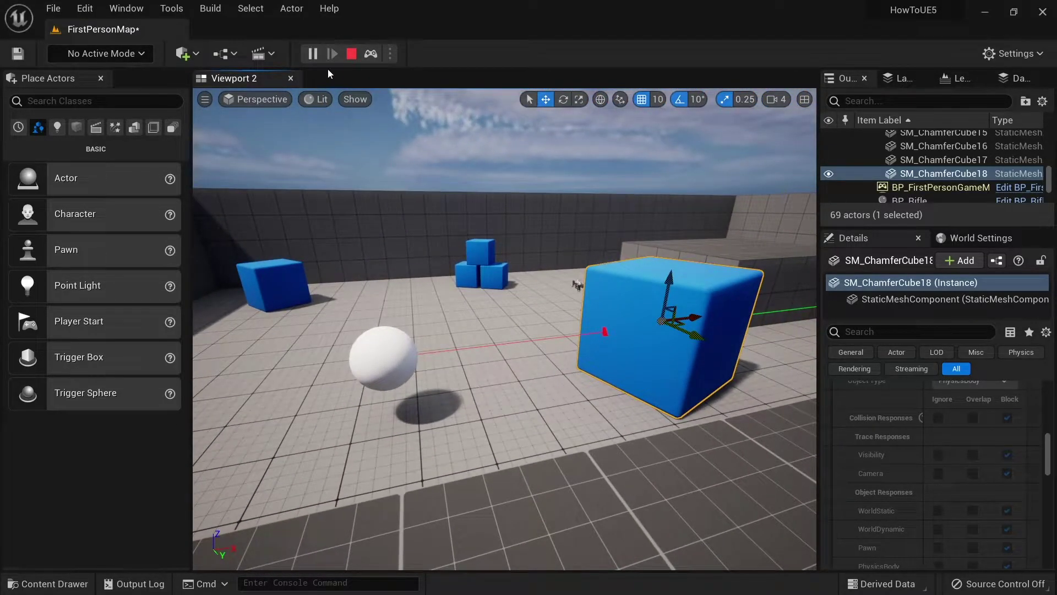
{"action": "left_click", "coordinate": [352, 53]}
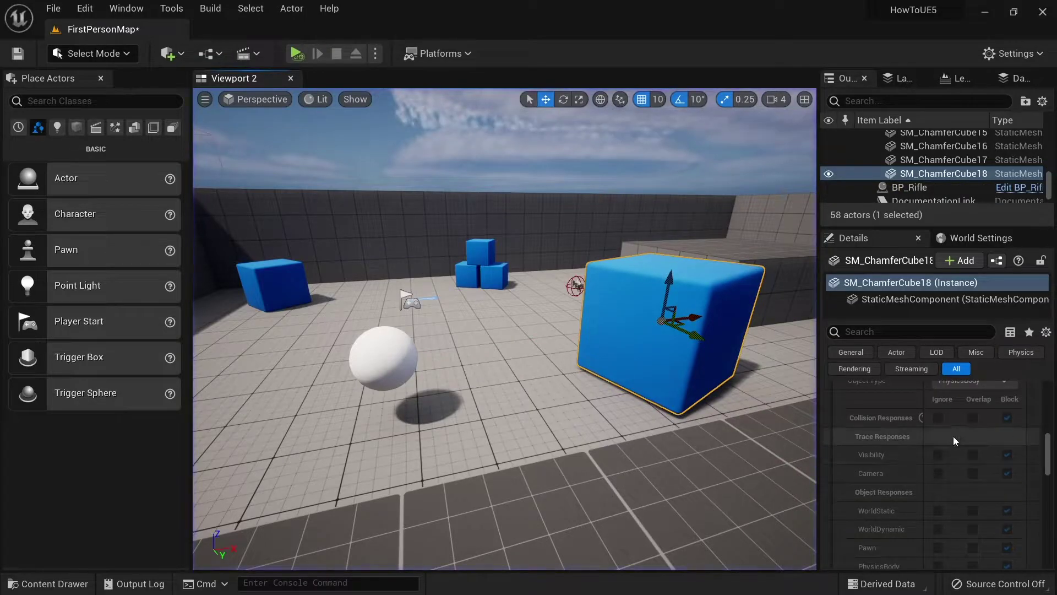
Switch the enlarged cube's collision preset to Custom and set its Visibility trace response to Ignore.
{"action": "scroll", "coordinate": [936, 429], "scroll_direction": "up", "scroll_amount": 2}
{"action": "left_click", "coordinate": [970, 387]}
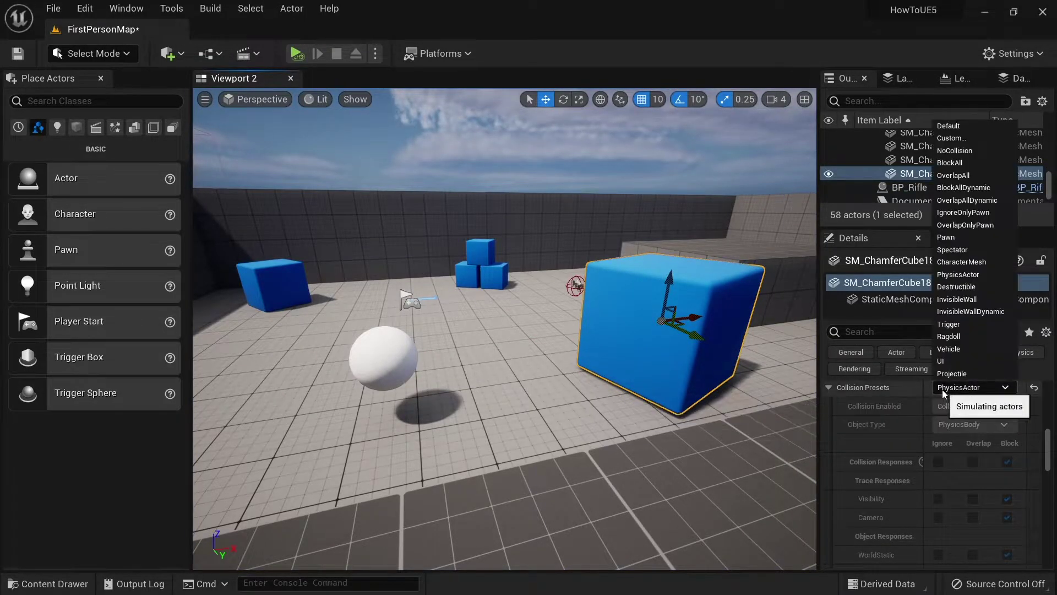
{"action": "left_click", "coordinate": [949, 139]}
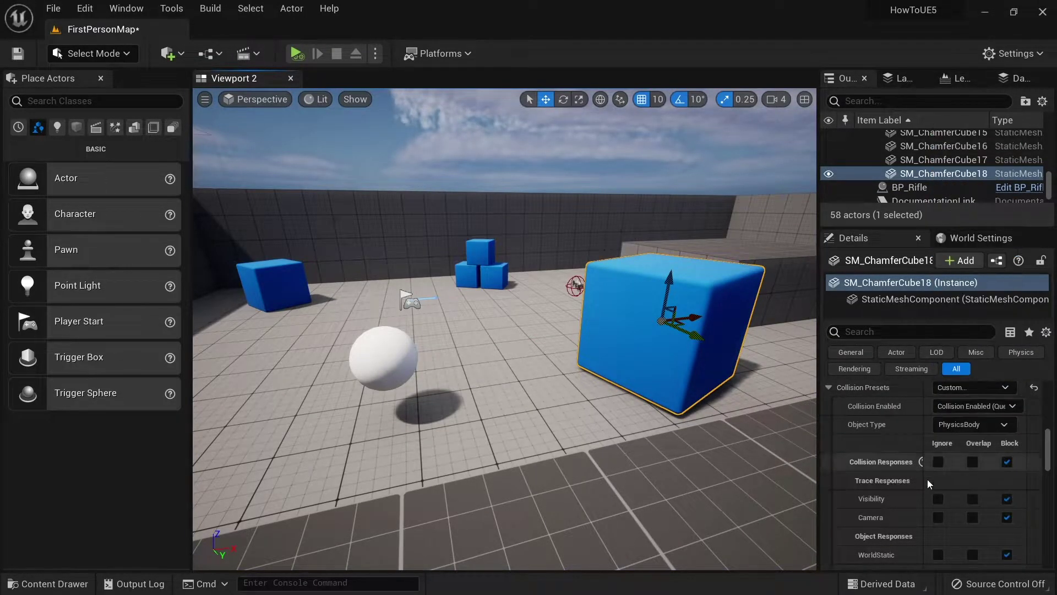
{"action": "left_click", "coordinate": [938, 498]}
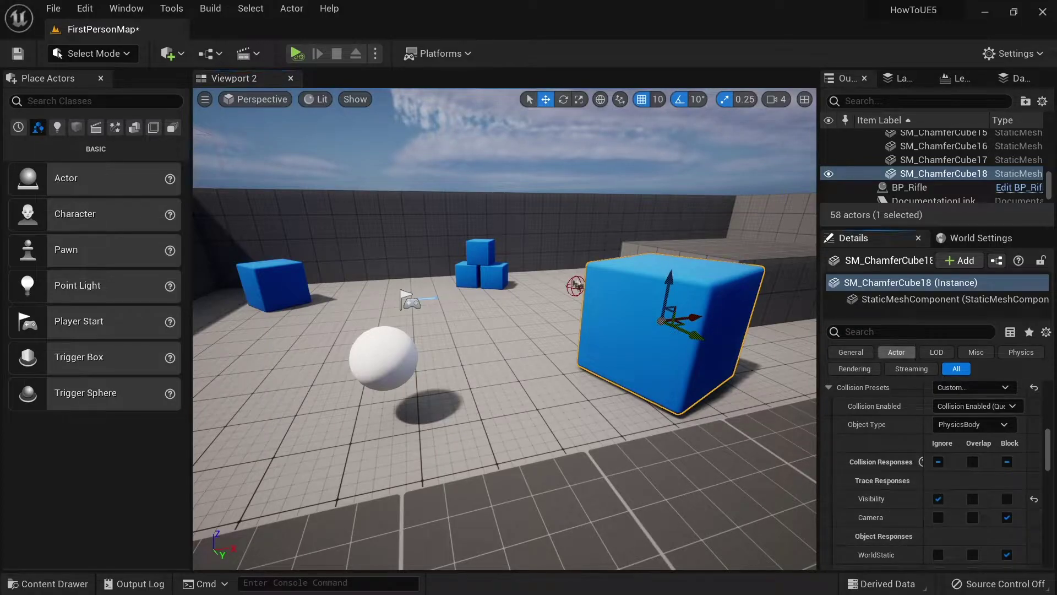
Simulate the level again and examine the line trace on both sides of the enlarged cube, including from above.
{"action": "left_click", "coordinate": [296, 53]}
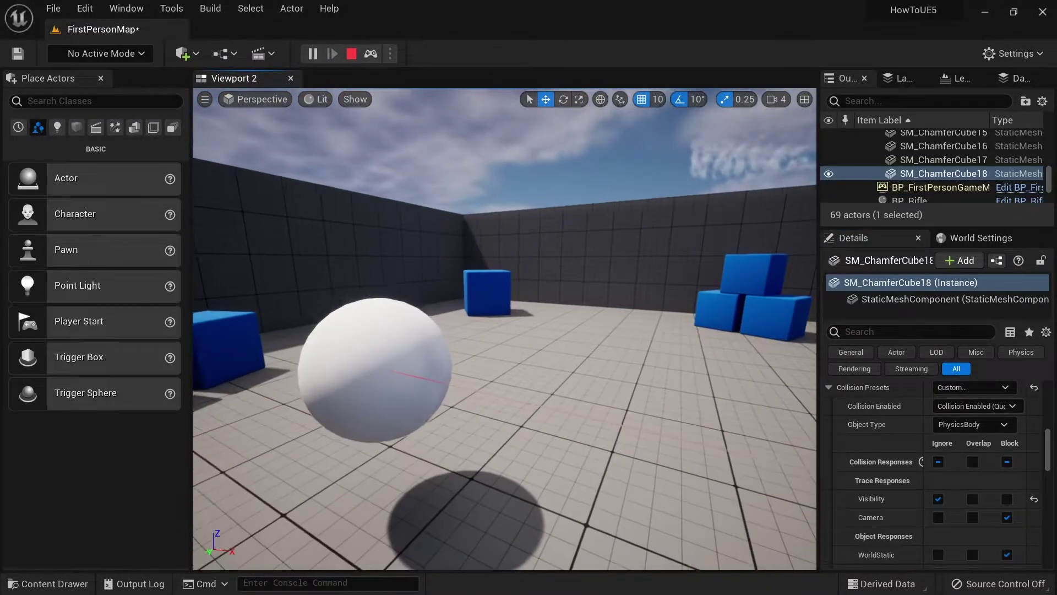
{"action": "right_click_drag", "start_coordinate": [468, 330], "coordinate": [609, 303]}
{"action": "key", "text": "d"}
{"action": "right_click_drag", "start_coordinate": [490, 367], "coordinate": [451, 473]}
{"action": "key", "text": "w"}
{"action": "key", "text": "s"}
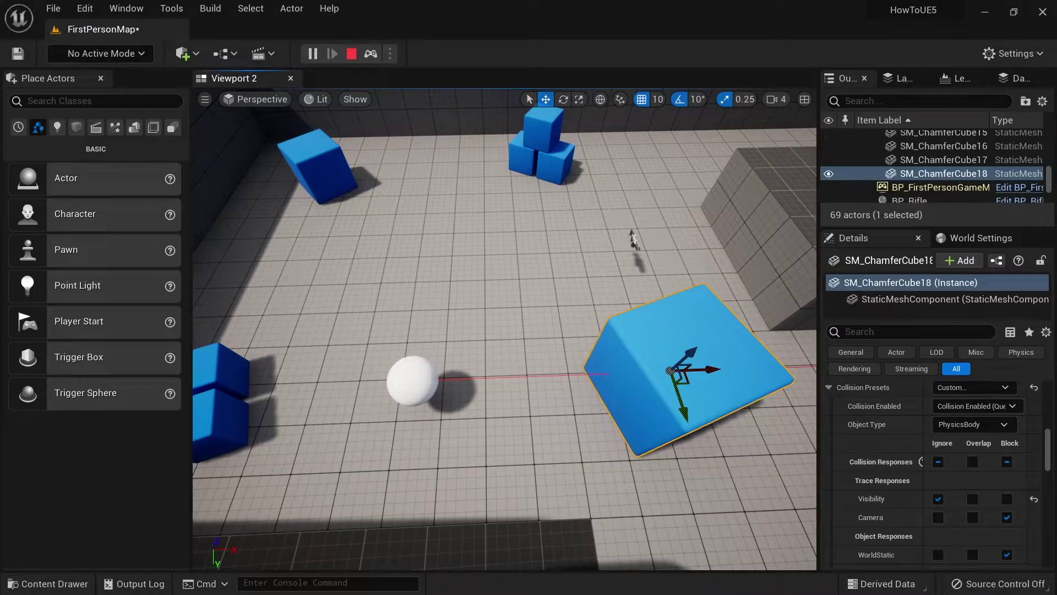
Create a trace channel named Enemy with default response Ignore in the project's collision settings, and return to the level.
{"action": "left_click", "coordinate": [85, 9]}
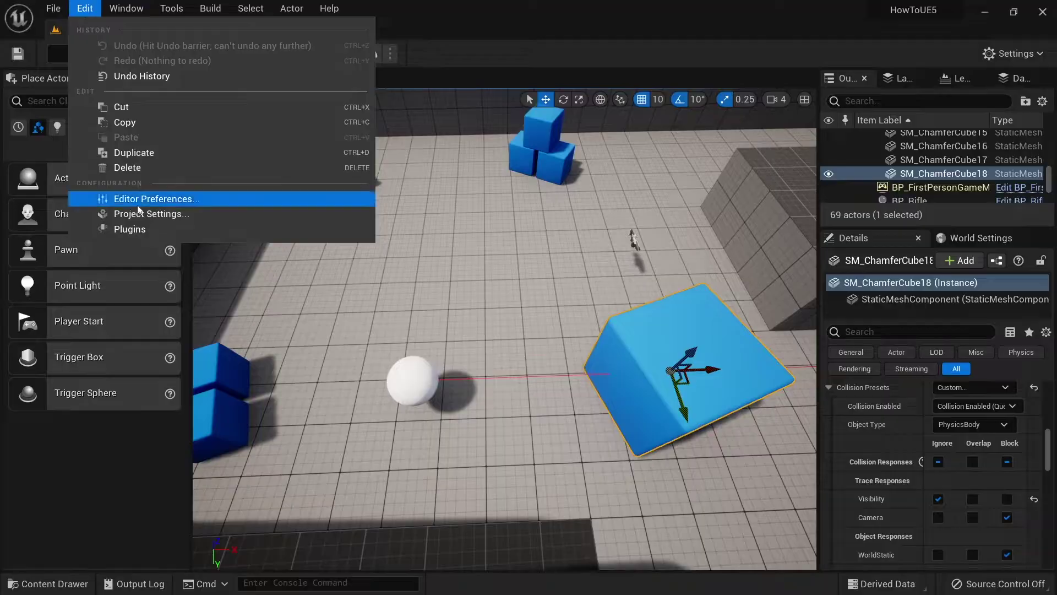
{"action": "left_click", "coordinate": [149, 214]}
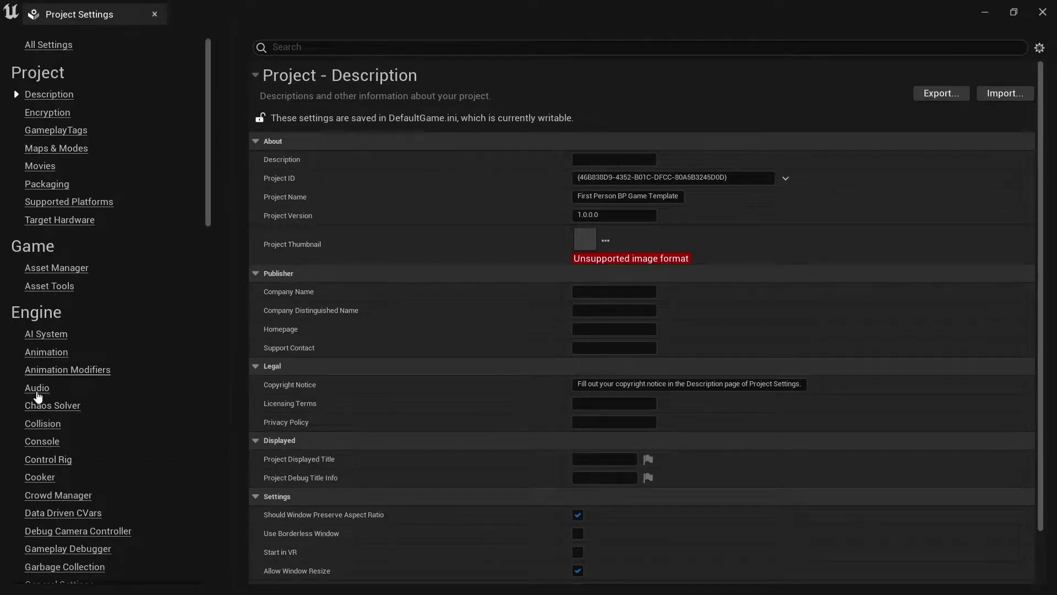
{"action": "left_click", "coordinate": [40, 423]}
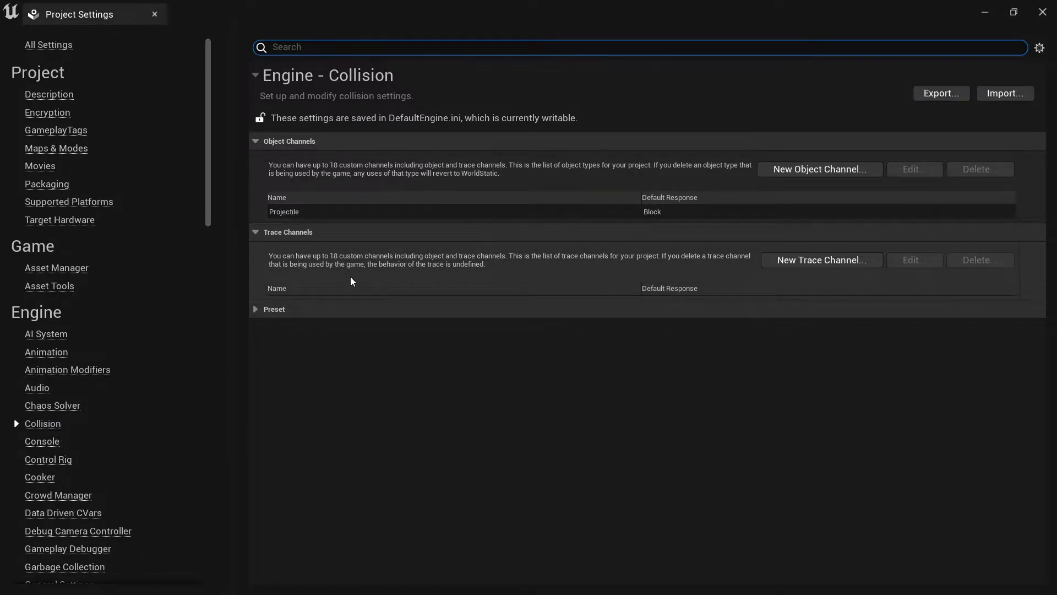
{"action": "left_click", "coordinate": [808, 261]}
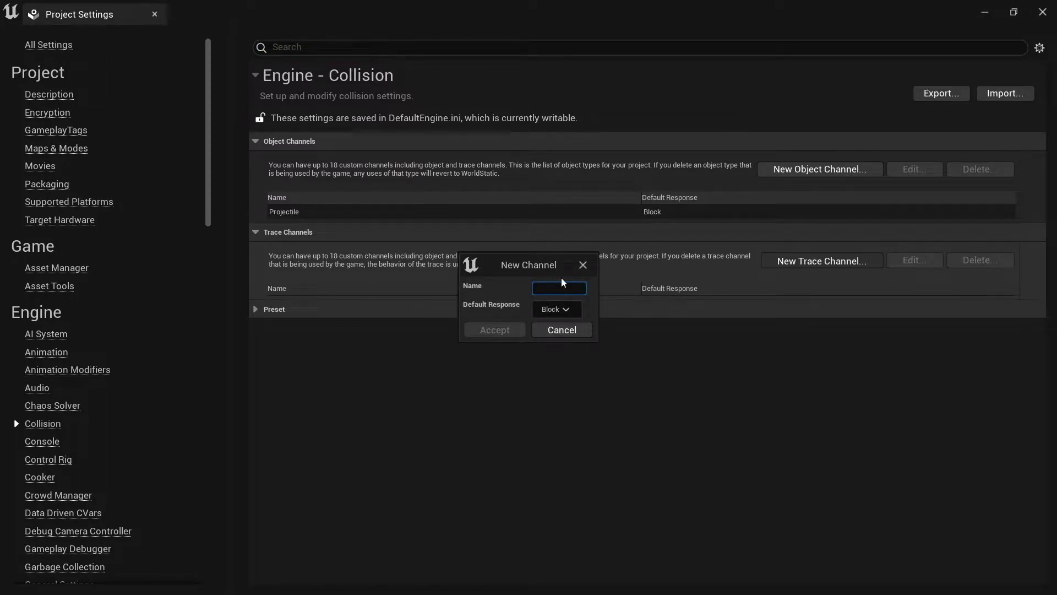
{"action": "type", "text": "Enemy"}
{"action": "left_click", "coordinate": [564, 309]}
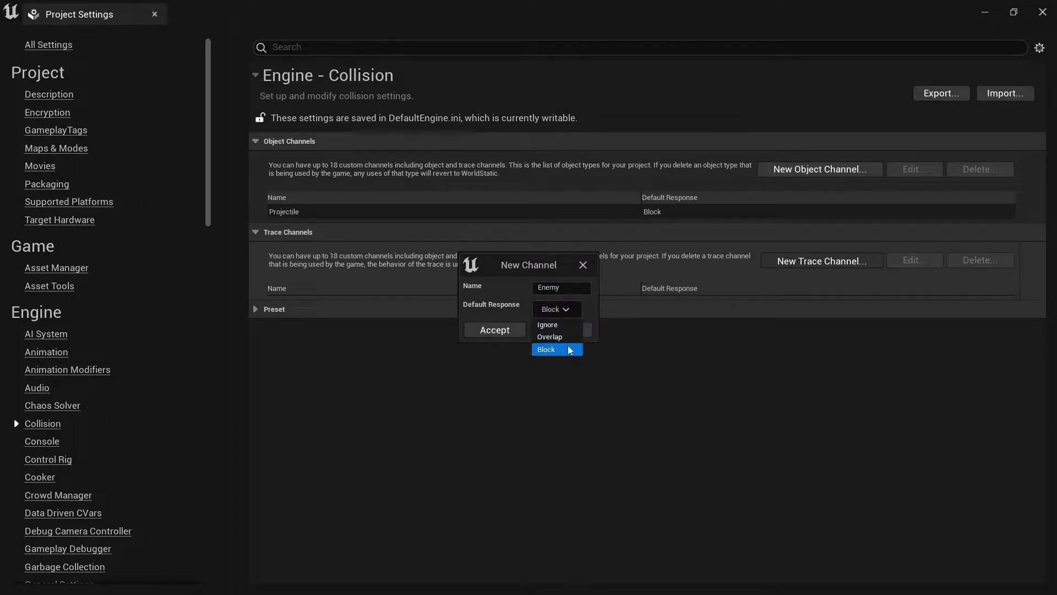
{"action": "left_click", "coordinate": [562, 311]}
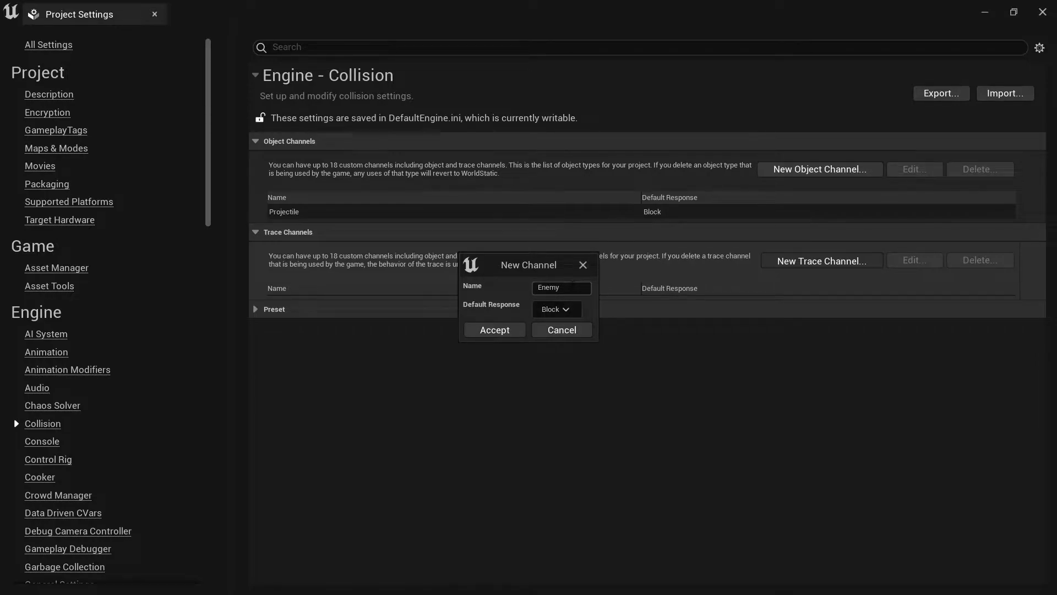
{"action": "left_click", "coordinate": [556, 308]}
{"action": "left_click", "coordinate": [551, 325]}
{"action": "left_click", "coordinate": [494, 329]}
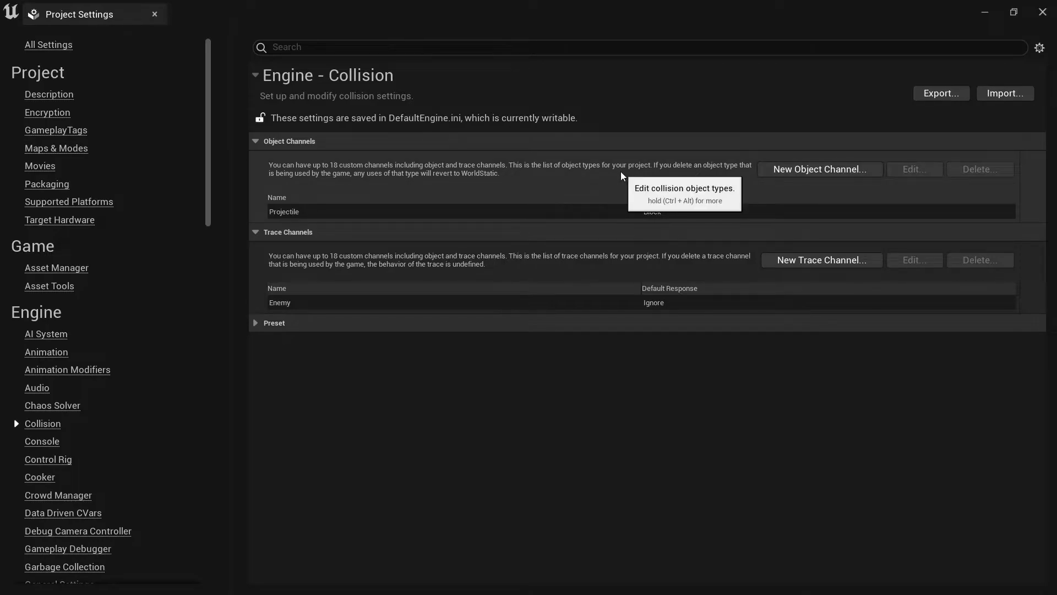
{"action": "left_click", "coordinate": [988, 14]}
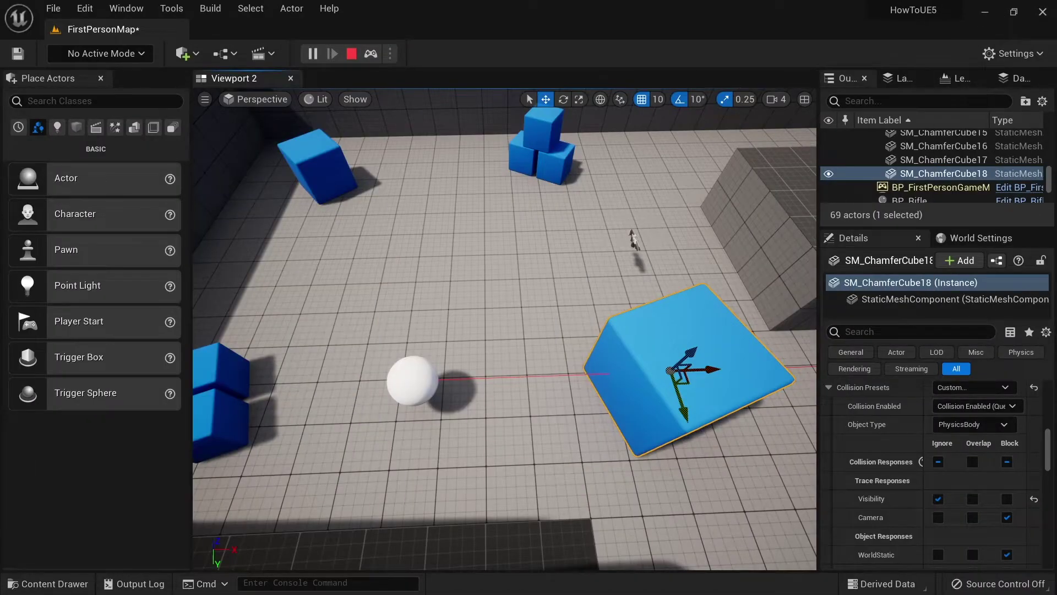
Open the blueprint of the TraceTest sphere and stop the running simulation so it can be edited.
{"action": "left_click", "coordinate": [425, 381]}
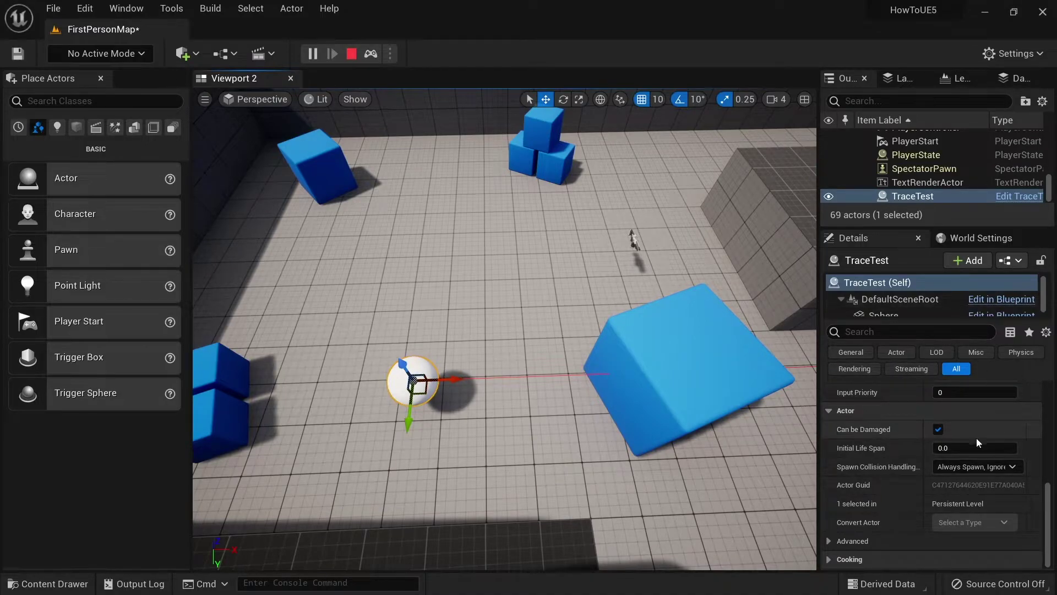
{"action": "left_click", "coordinate": [1016, 197]}
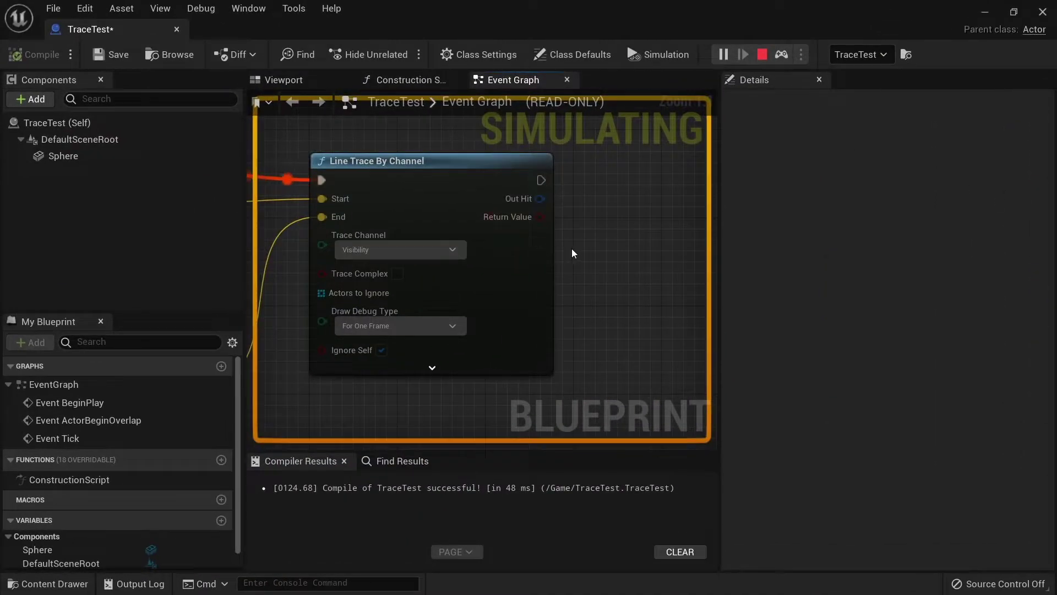
{"action": "left_click", "coordinate": [763, 56]}
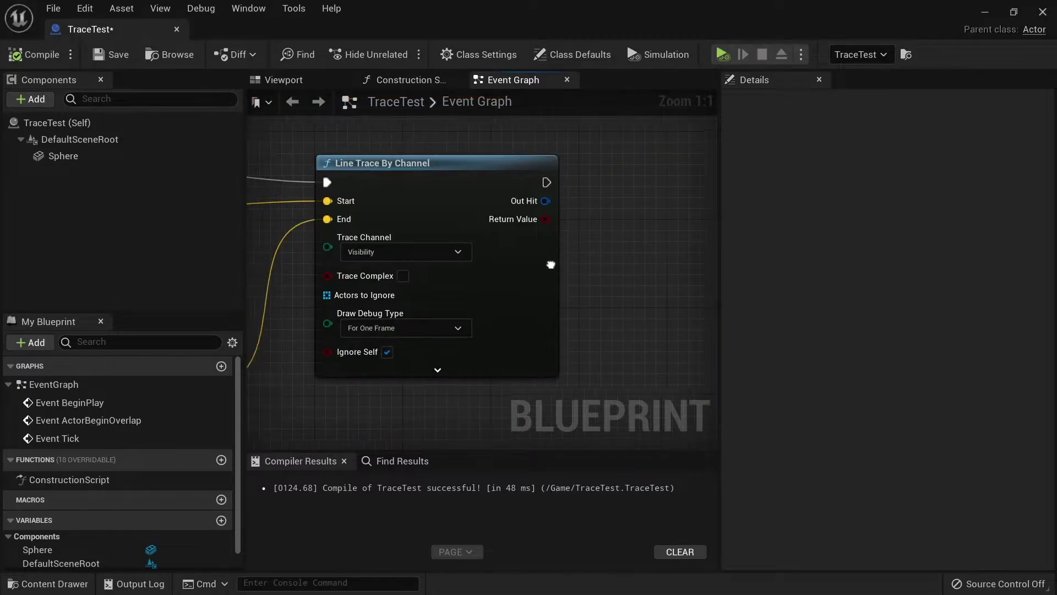
Set the Line Trace By Channel node's trace channel to Enemy, and compile and save the TraceTest blueprint.
{"action": "right_click_drag", "start_coordinate": [550, 264], "coordinate": [661, 266]}
{"action": "left_click", "coordinate": [567, 253]}
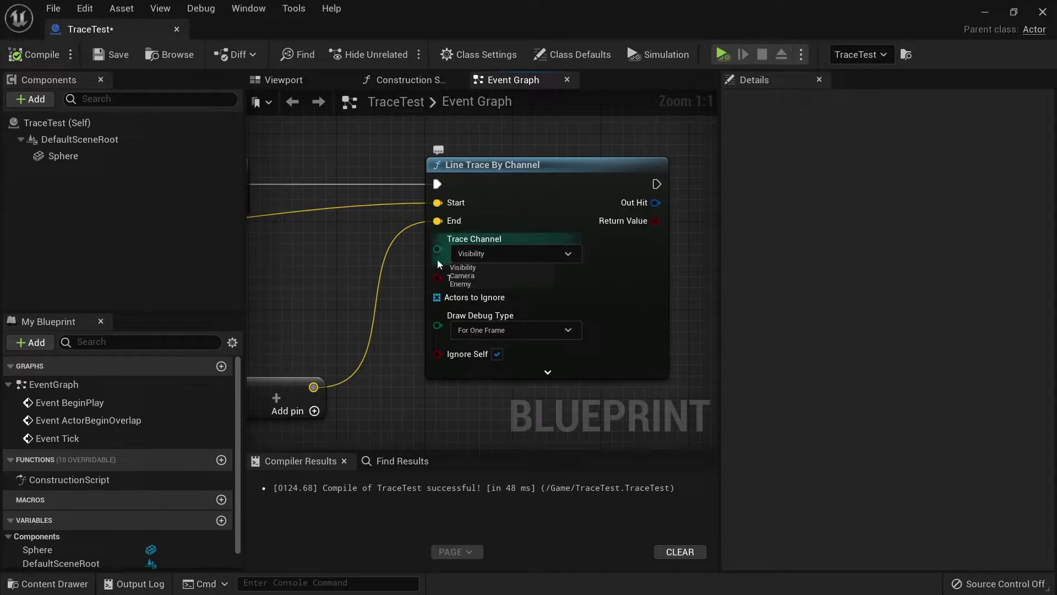
{"action": "left_click", "coordinate": [381, 249]}
{"action": "left_click", "coordinate": [479, 253]}
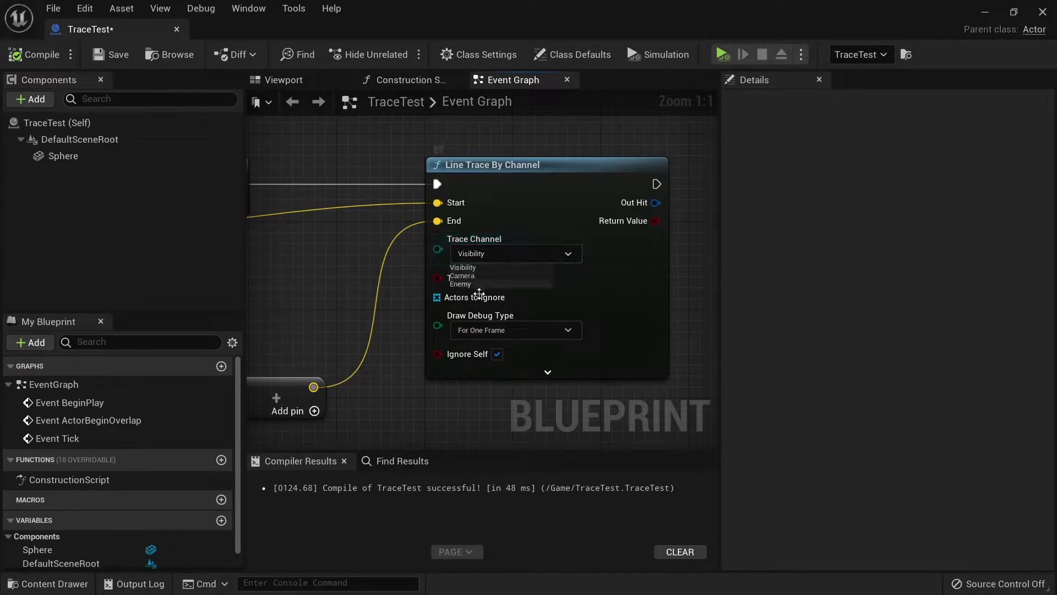
{"action": "left_click", "coordinate": [477, 284]}
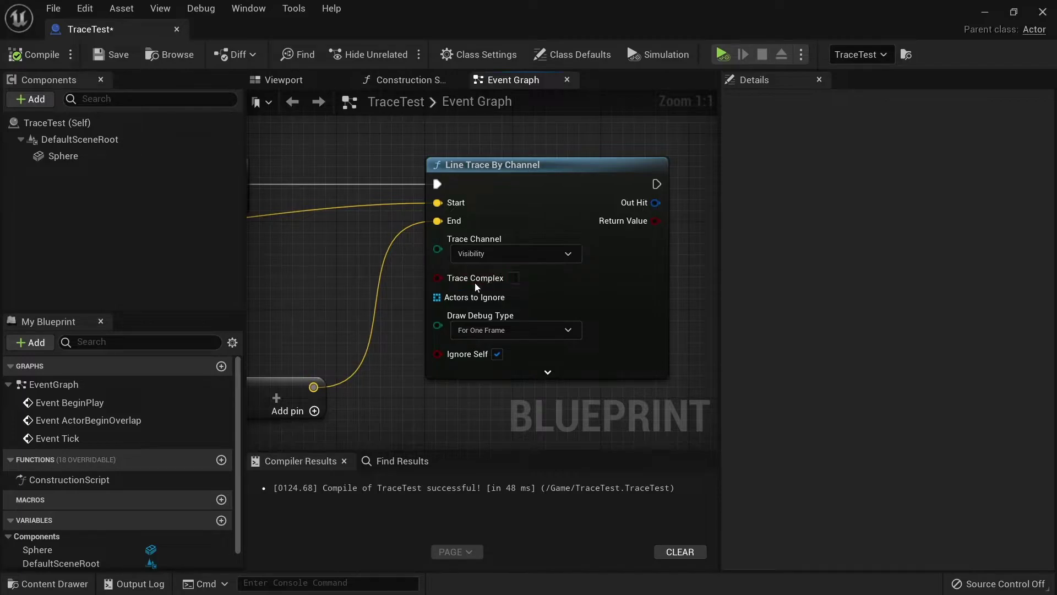
{"action": "left_click", "coordinate": [49, 55]}
{"action": "left_click", "coordinate": [103, 56]}
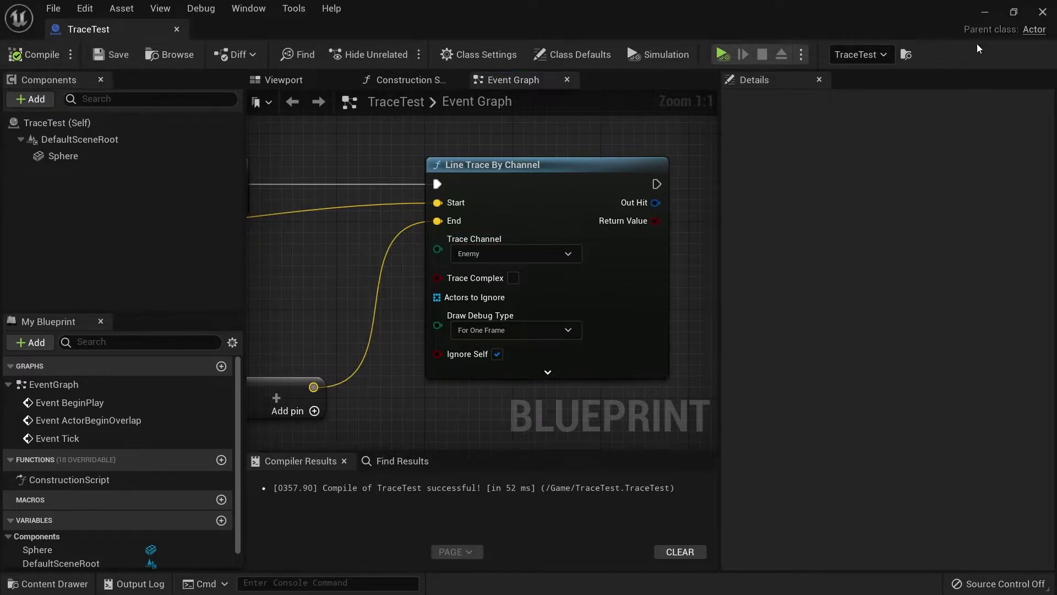
{"action": "left_click", "coordinate": [985, 13]}
Check the enlarged cube's response to the Enemy trace channel and test the line trace against it in a short simulation.
{"action": "left_click", "coordinate": [661, 377]}
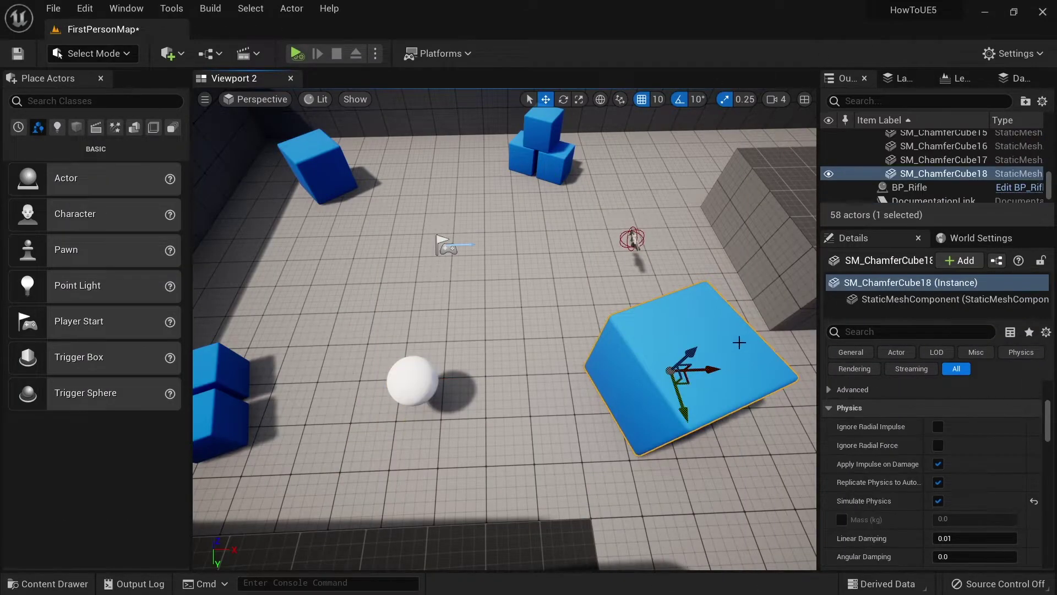
{"action": "scroll", "coordinate": [937, 435], "scroll_direction": "down", "scroll_amount": 5}
{"action": "scroll", "coordinate": [937, 446], "scroll_direction": "down", "scroll_amount": 1}
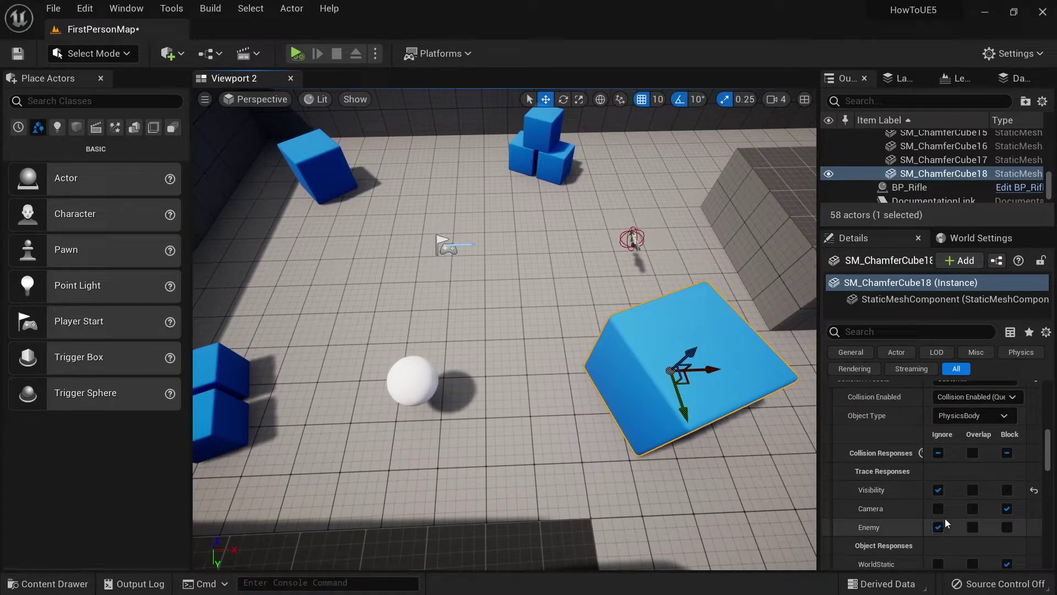
{"action": "left_click", "coordinate": [296, 54]}
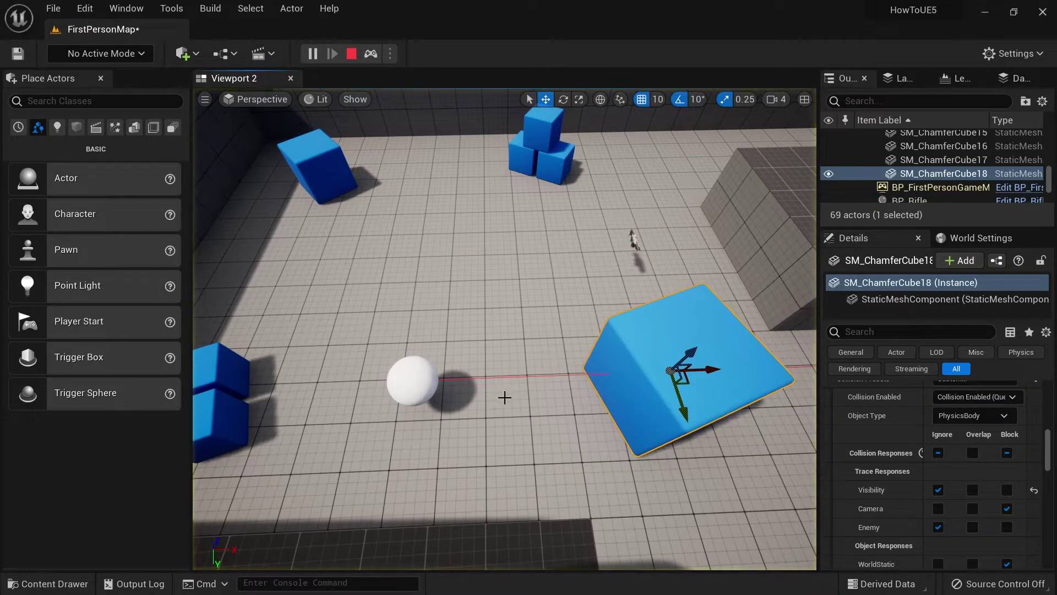
{"action": "left_click", "coordinate": [351, 54]}
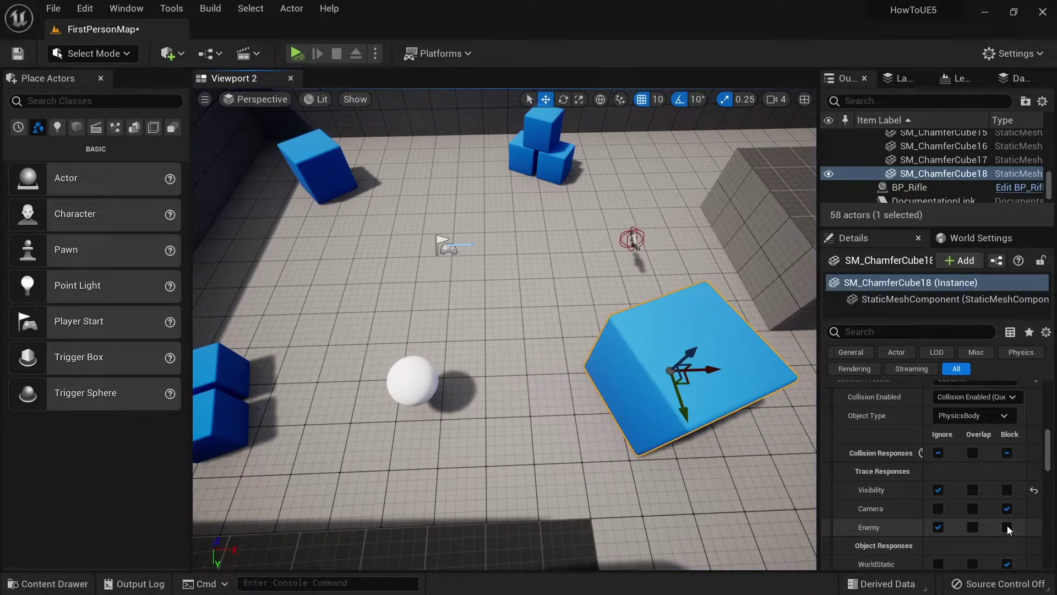
Set the enlarged cube's response to the Enemy trace channel to Block and start a simulation to view the line trace against it.
{"action": "left_click", "coordinate": [1007, 527]}
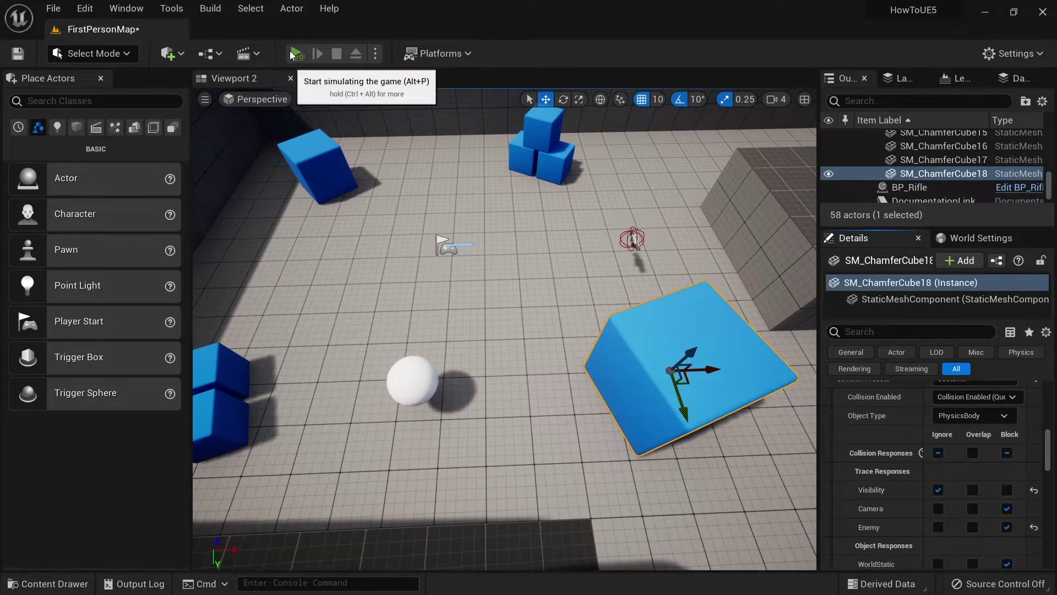
{"action": "left_click", "coordinate": [291, 52]}
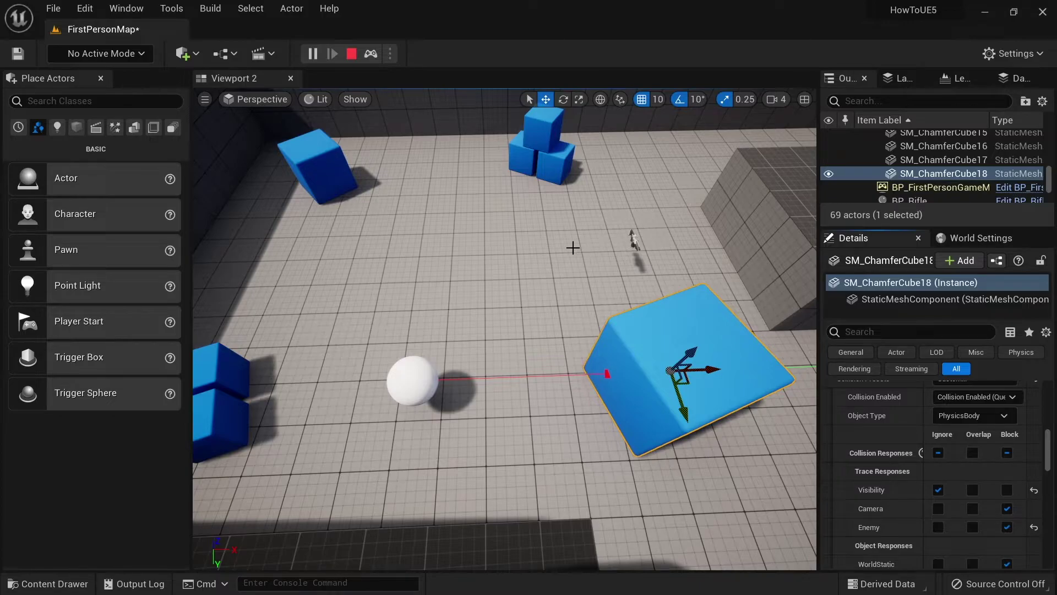
{"action": "key", "text": "a"}
{"action": "right_click_drag", "start_coordinate": [573, 353], "coordinate": [574, 331]}
Try shifting the TraceTest sphere sideways in the running simulation so that its line trace passes beside the enlarged cube.
{"action": "left_click", "coordinate": [473, 538]}
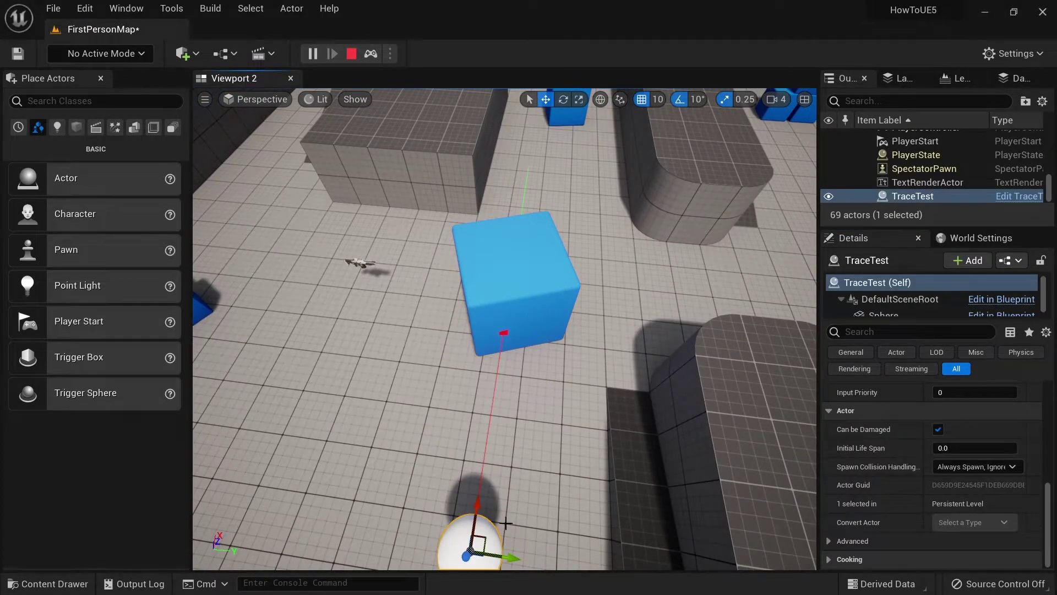
{"action": "mouse_move", "coordinate": [513, 559]}
{"action": "left_mouse_down"}
{"action": "mouse_move", "coordinate": [404, 541]}
{"action": "mouse_move", "coordinate": [426, 544]}
{"action": "left_mouse_up"}
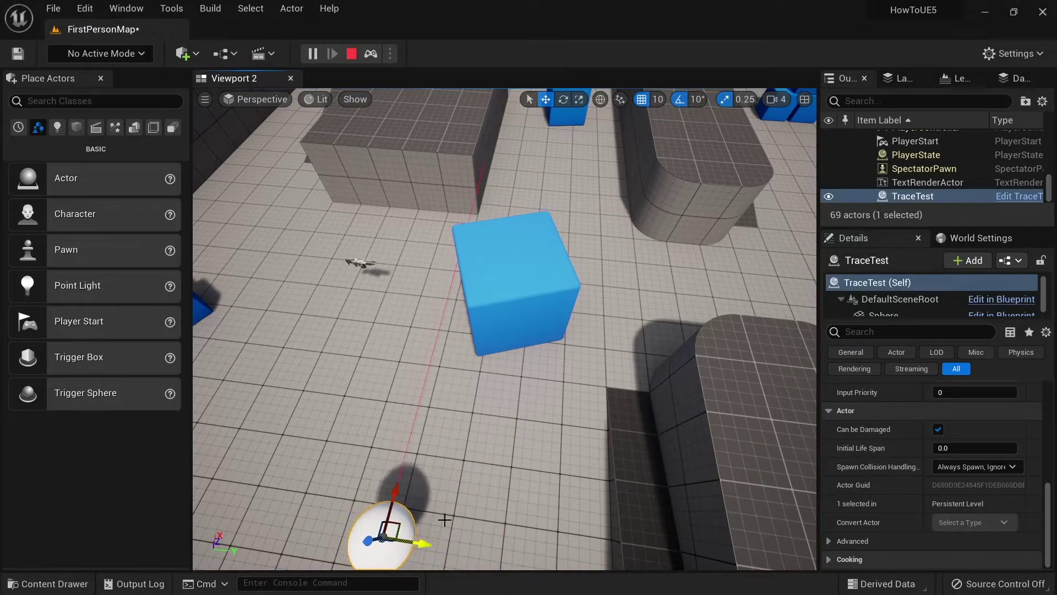
{"action": "left_click", "coordinate": [514, 270]}
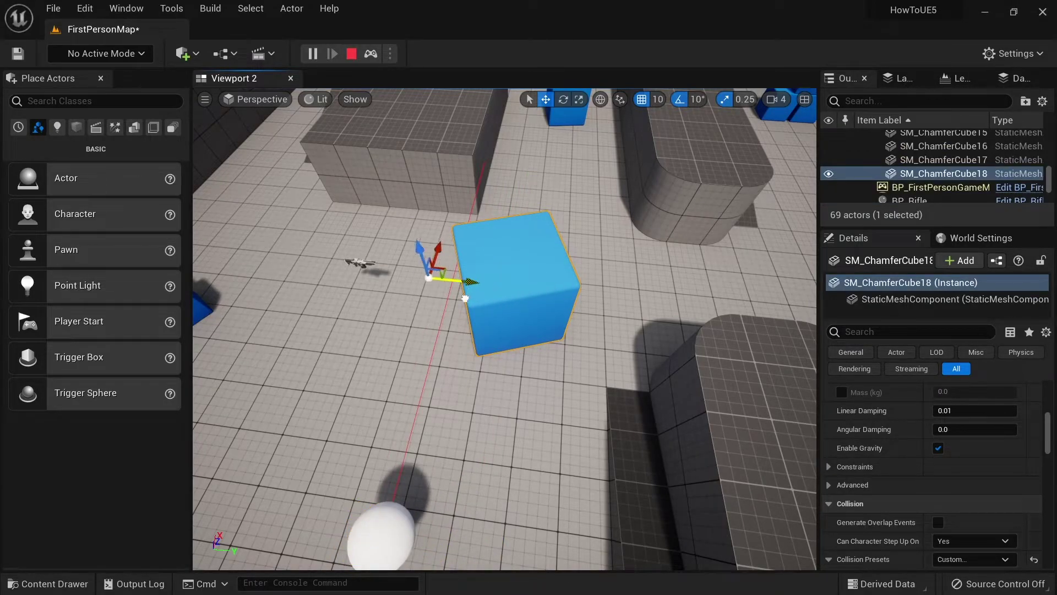
{"action": "left_click", "coordinate": [386, 528]}
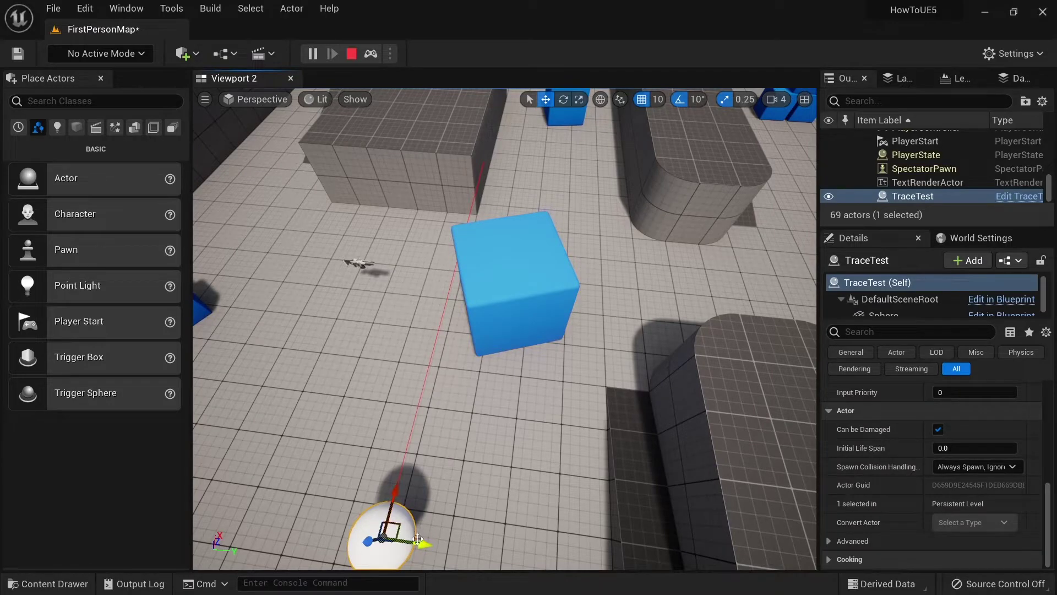
With the simulation stopped, move the TraceTest sphere and the enlarged cube along the Y axis into line, and simulate again.
{"action": "left_click_drag", "start_coordinate": [419, 540], "coordinate": [338, 532]}
{"action": "left_click", "coordinate": [351, 53]}
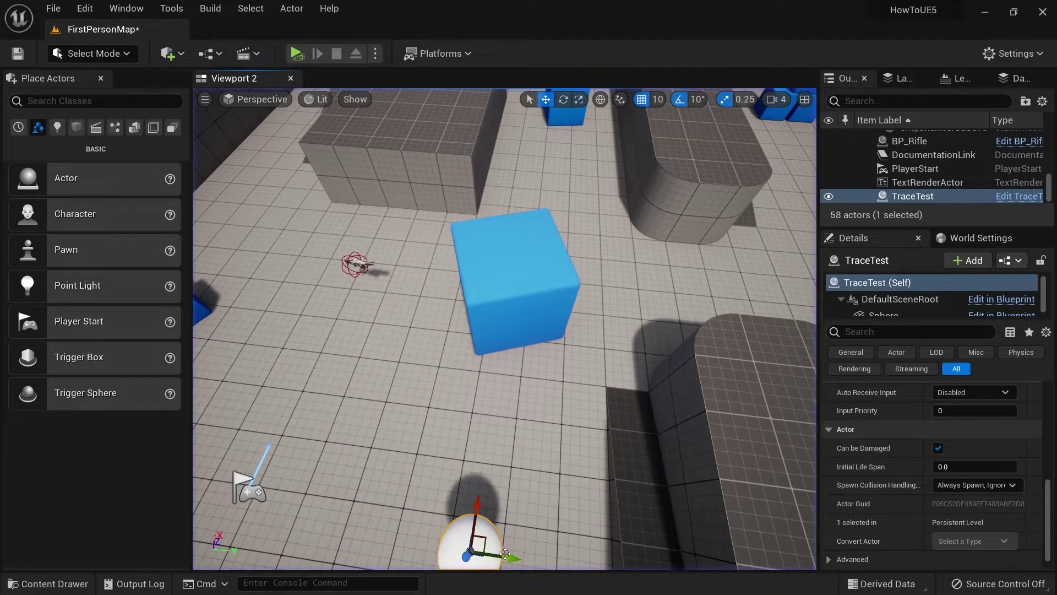
{"action": "left_click", "coordinate": [514, 278]}
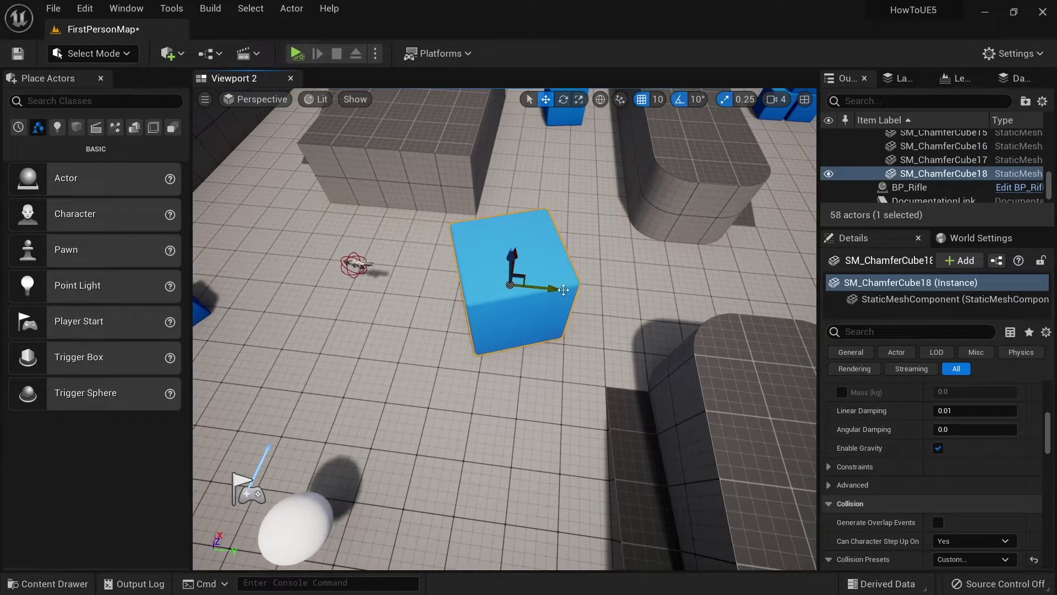
{"action": "left_click_drag", "start_coordinate": [547, 286], "coordinate": [382, 268]}
{"action": "left_click", "coordinate": [297, 53]}
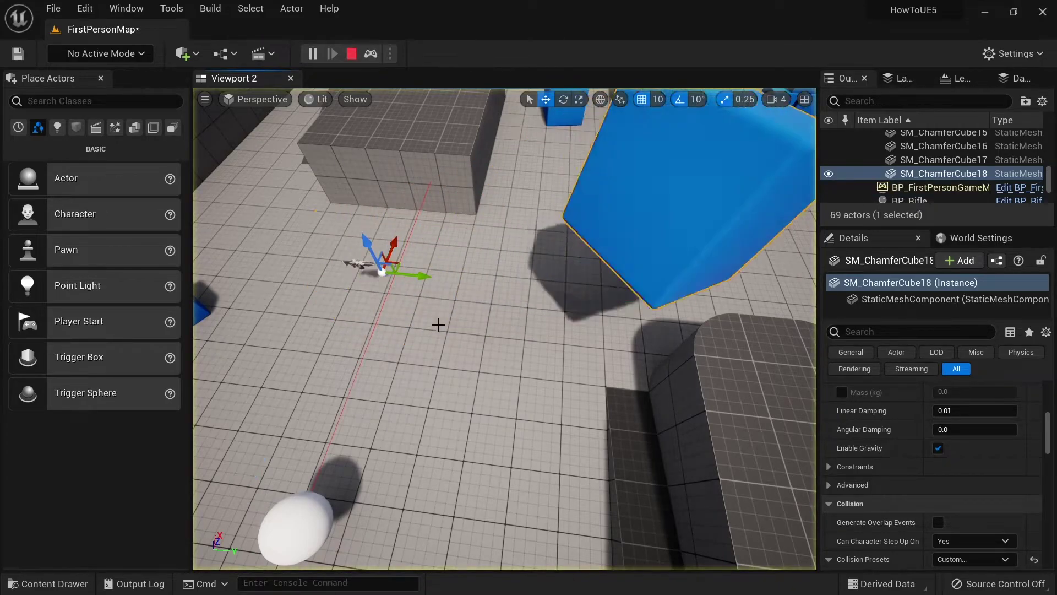
Stop the simulation, move the rifle clear of the enlarged cube, and simulate again to inspect where the line trace meets the cube.
{"action": "right_click_drag", "start_coordinate": [468, 256], "coordinate": [538, 252]}
{"action": "left_click", "coordinate": [490, 262]}
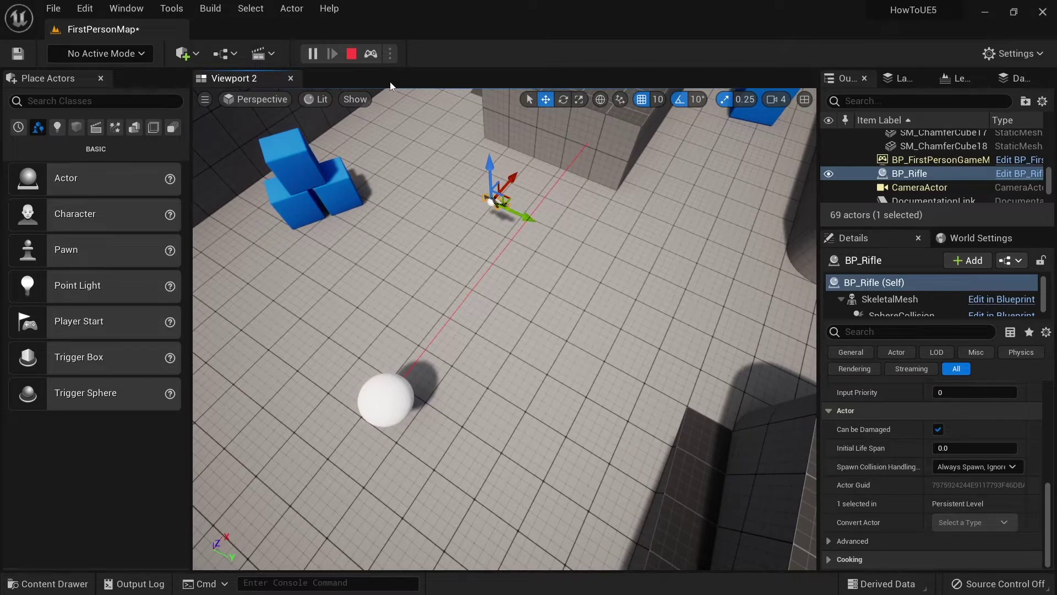
{"action": "key", "text": "Escape"}
{"action": "left_click_drag", "start_coordinate": [522, 217], "coordinate": [405, 163]}
{"action": "left_click", "coordinate": [297, 57]}
{"action": "left_click", "coordinate": [296, 54]}
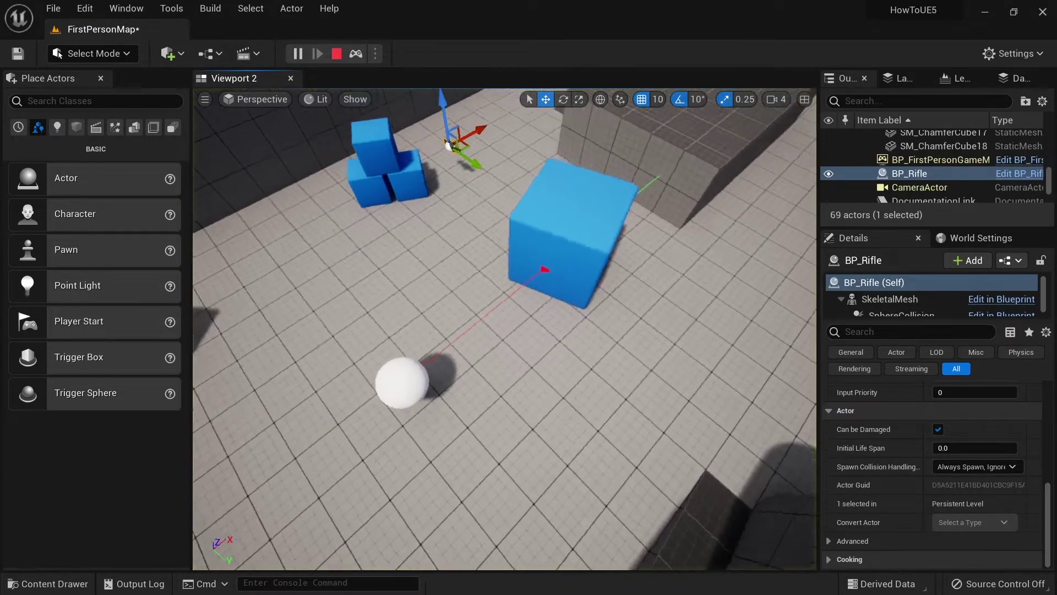
{"action": "mouse_move", "coordinate": [674, 321]}
{"action": "right_mouse_down"}
{"action": "mouse_move", "coordinate": [660, 308]}
{"action": "mouse_move", "coordinate": [674, 321]}
{"action": "right_mouse_up"}
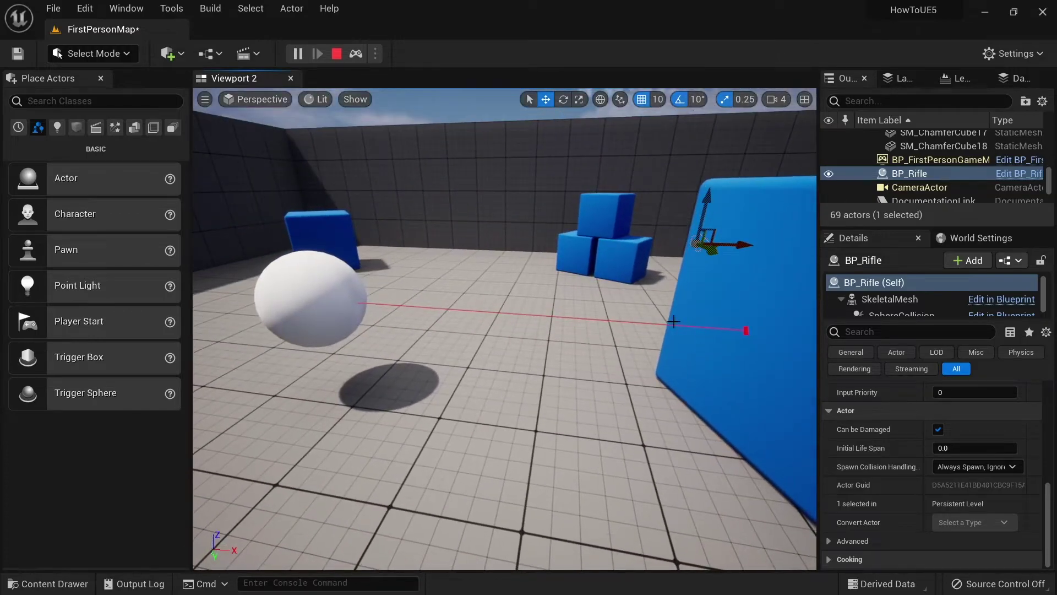
{"action": "mouse_move", "coordinate": [723, 362]}
{"action": "right_mouse_down"}
{"action": "mouse_move", "coordinate": [754, 368]}
{"action": "mouse_move", "coordinate": [732, 344]}
{"action": "right_mouse_up"}
{"action": "right_click_drag", "start_coordinate": [479, 338], "coordinate": [480, 338]}
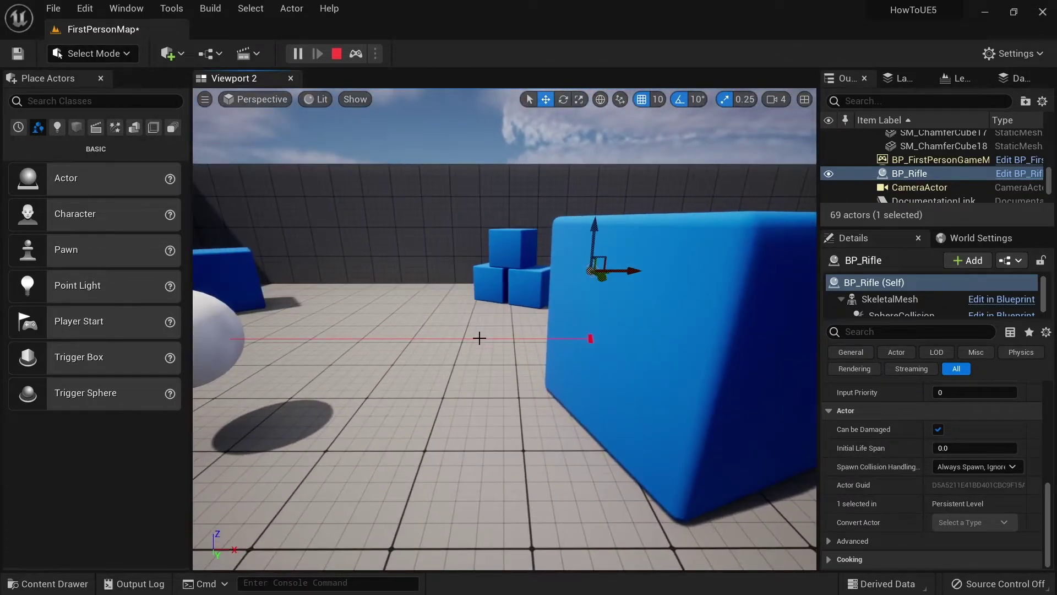
Set the enlarged cube's Enemy trace response to Ignore during the simulation and inspect the line trace on both sides of the cube.
{"action": "left_click", "coordinate": [690, 300]}
{"action": "scroll", "coordinate": [936, 462], "scroll_direction": "down", "scroll_amount": 10}
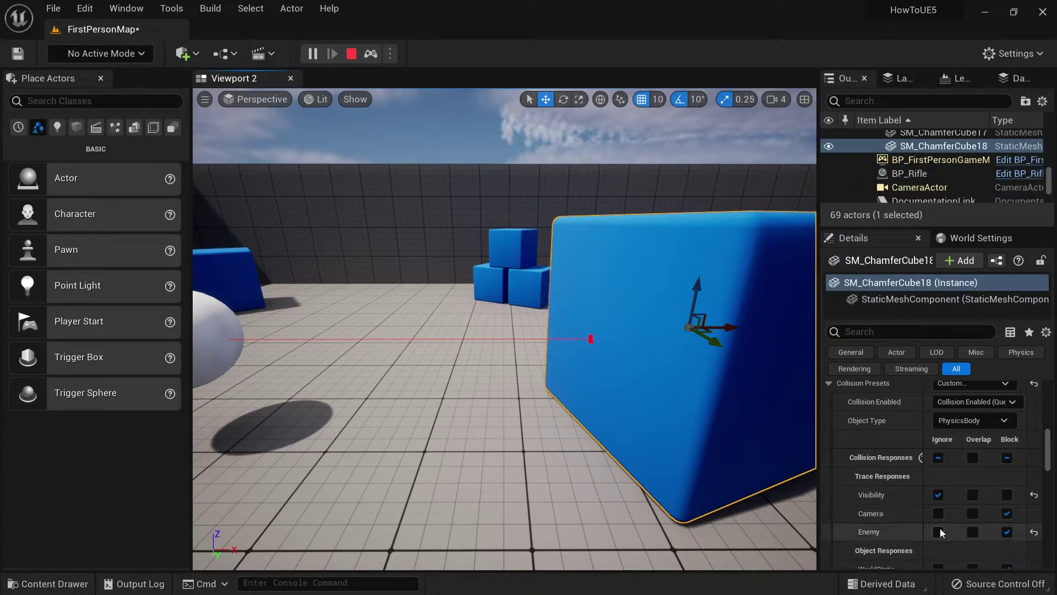
{"action": "left_click", "coordinate": [939, 532]}
{"action": "right_click_drag", "start_coordinate": [573, 293], "coordinate": [573, 293]}
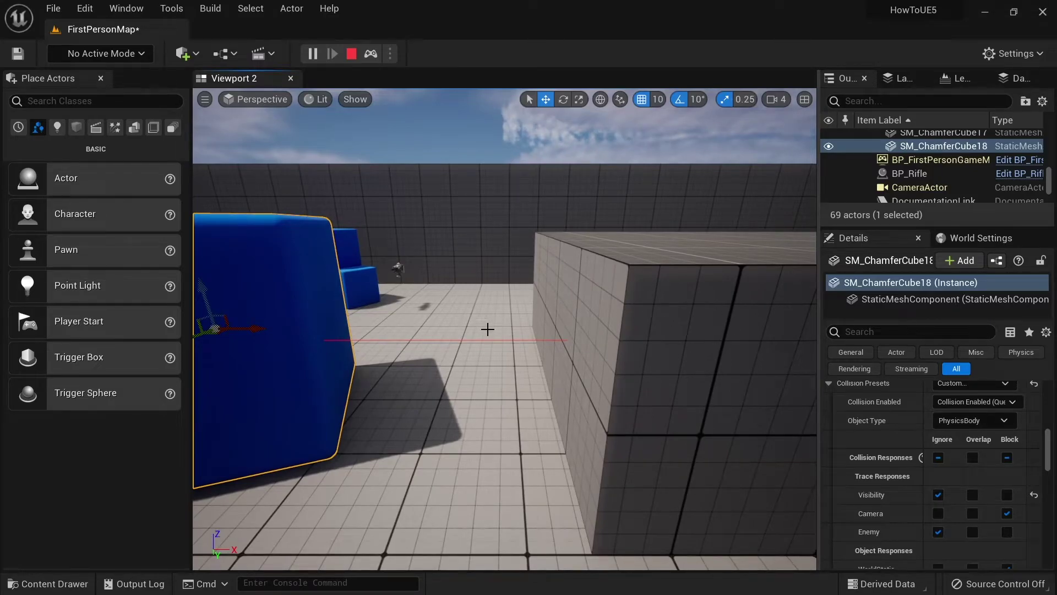
{"action": "right_click_drag", "start_coordinate": [487, 329], "coordinate": [500, 355]}
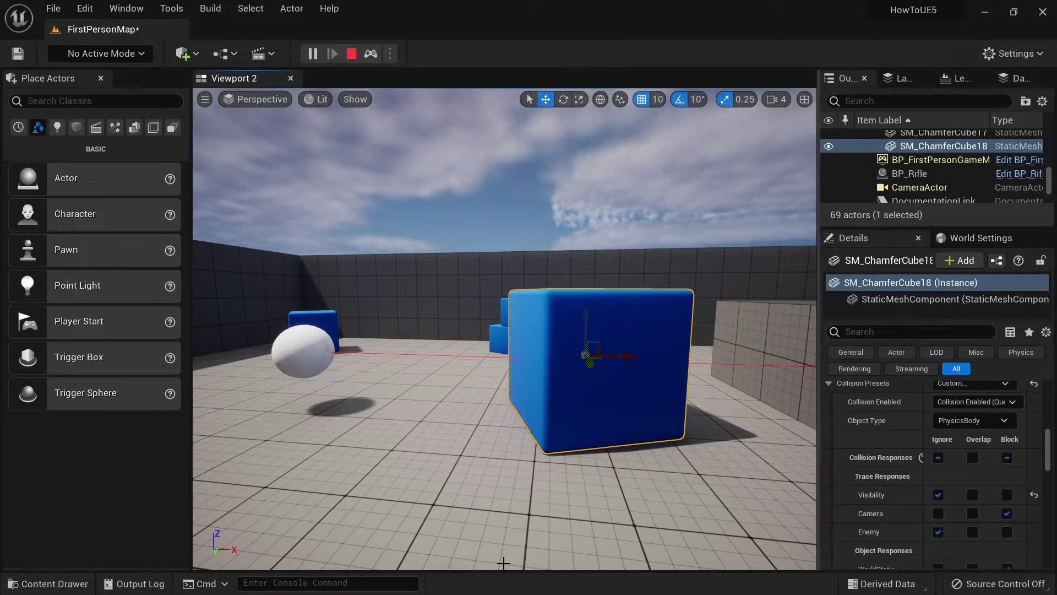
Examine the object responses in the enlarged cube's collision settings.
{"action": "scroll", "coordinate": [897, 444], "scroll_direction": "down", "scroll_amount": 5}
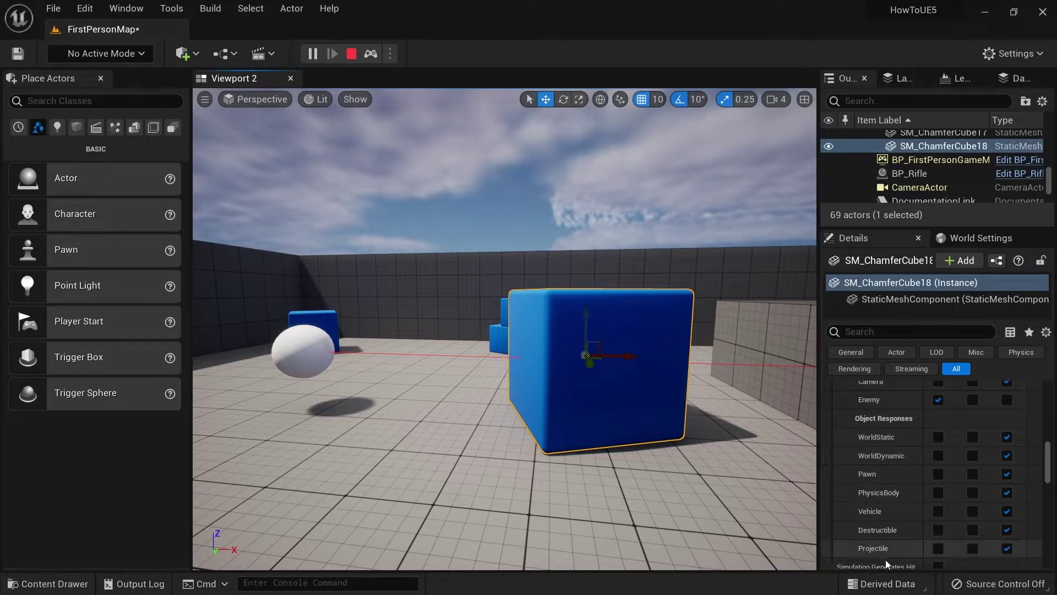